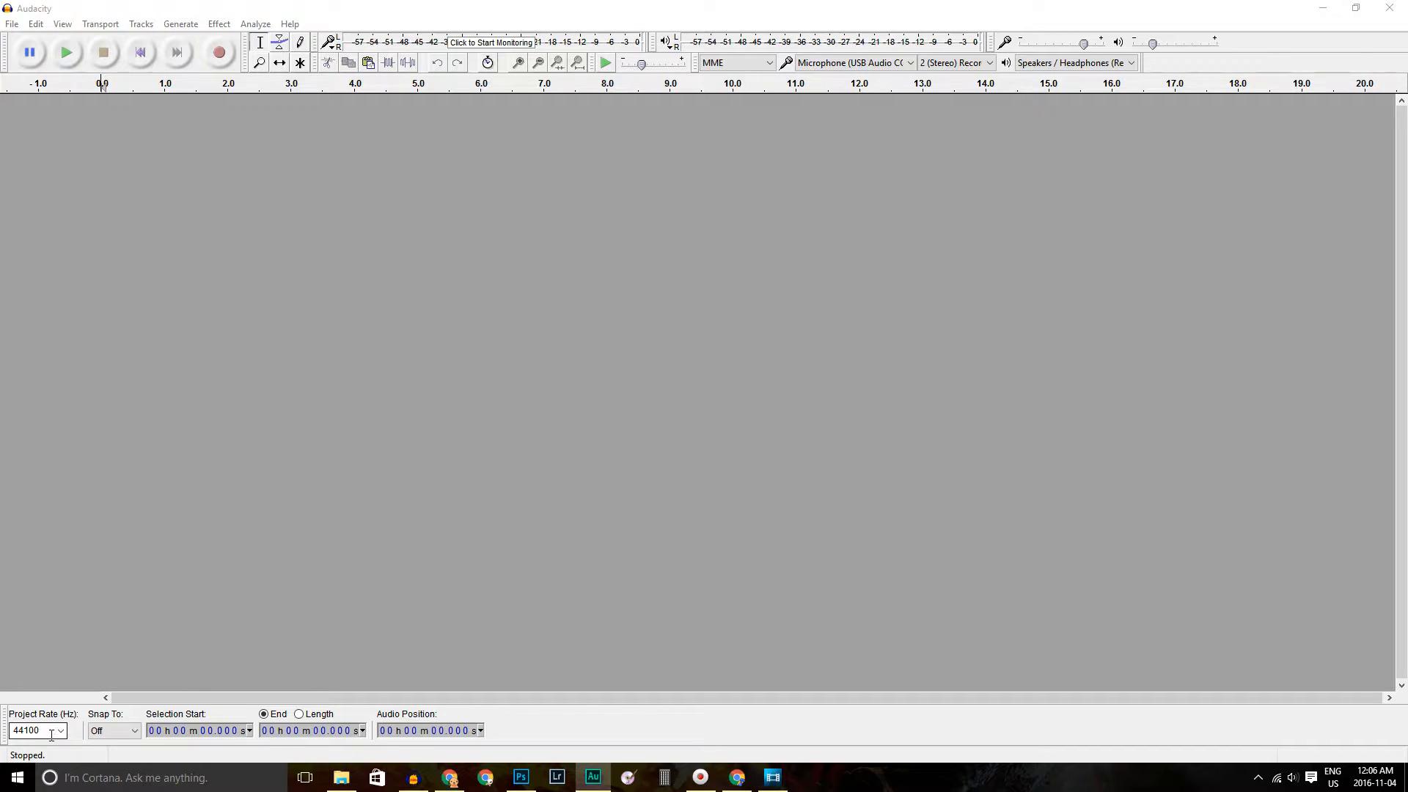
Import smallbudget.wav from the Small Budget Big Heart folder as a safe copy and play it back
left_click(344, 771)
left_click_drag(648, 360, 315, 15)
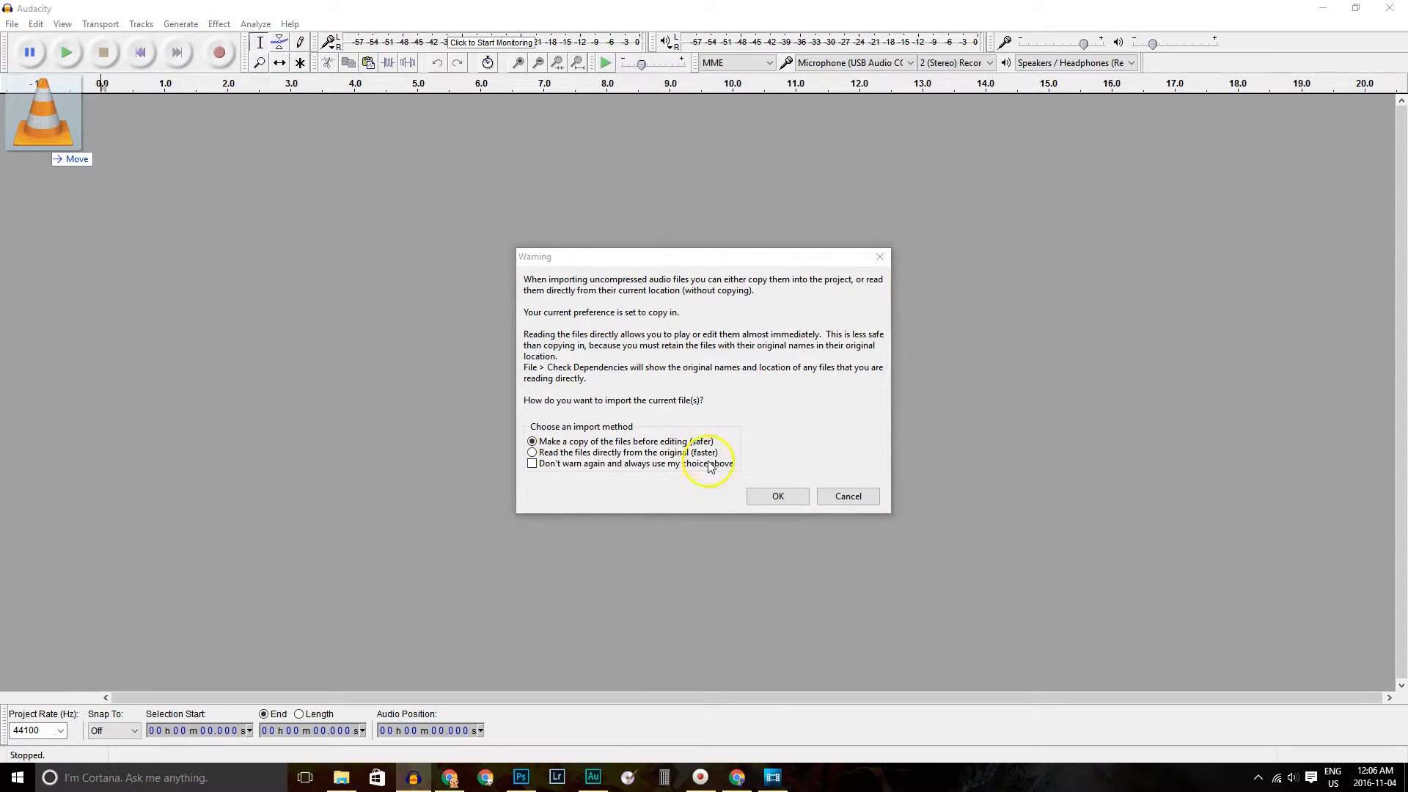
left_click(778, 496)
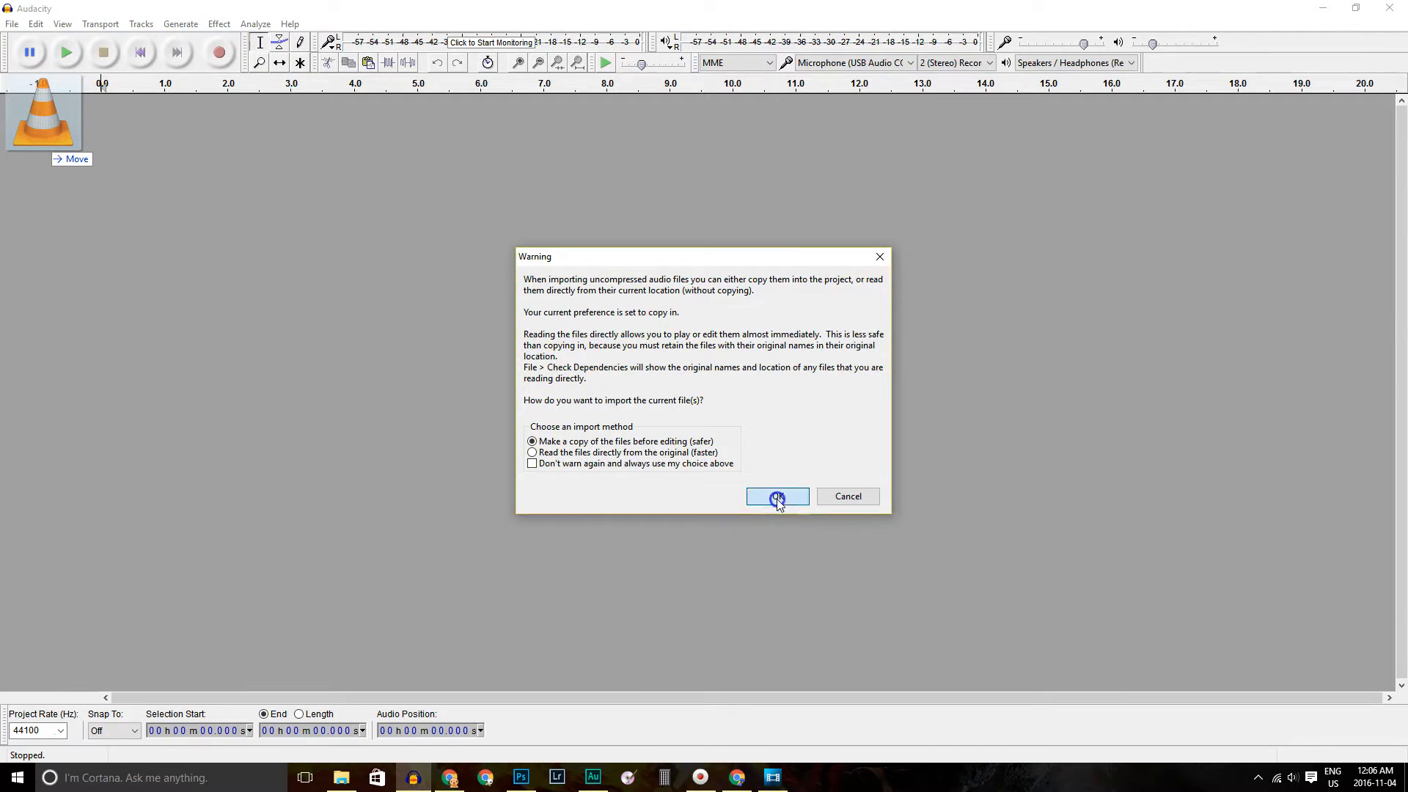
left_click(66, 52)
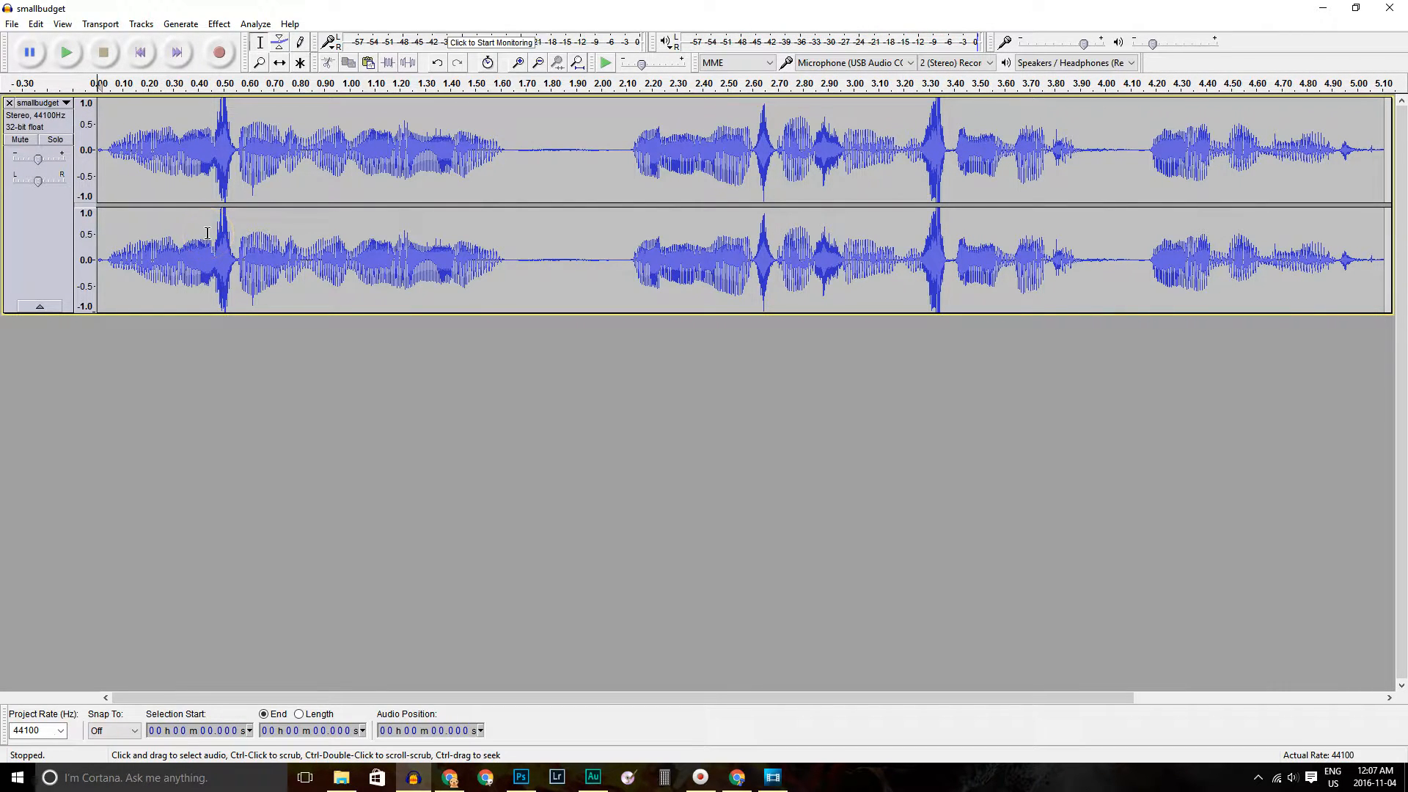
Import the Coins Dropped sound file as a second track and shift its clip to start at about 2.75 s
left_click(341, 777)
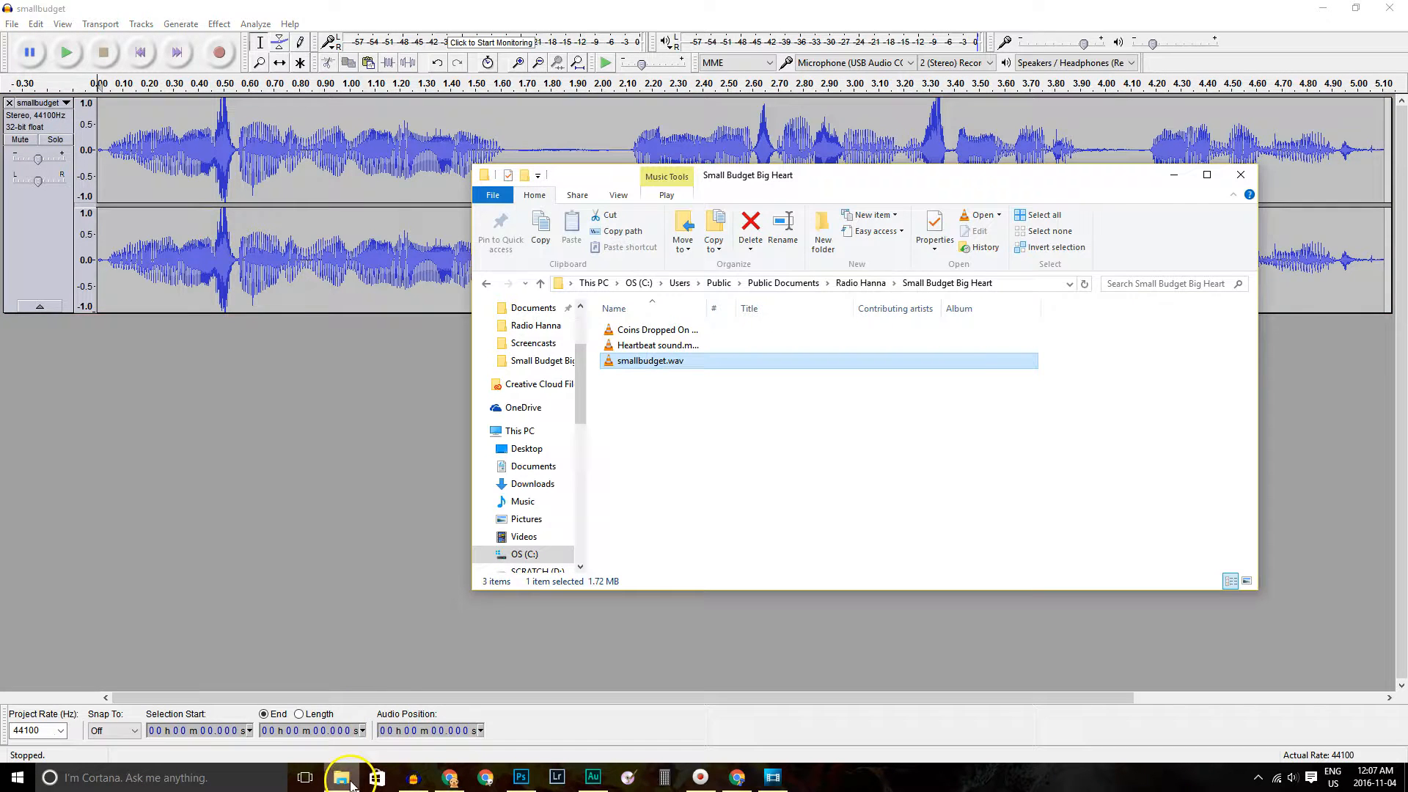
left_click_drag(653, 337, 349, 390)
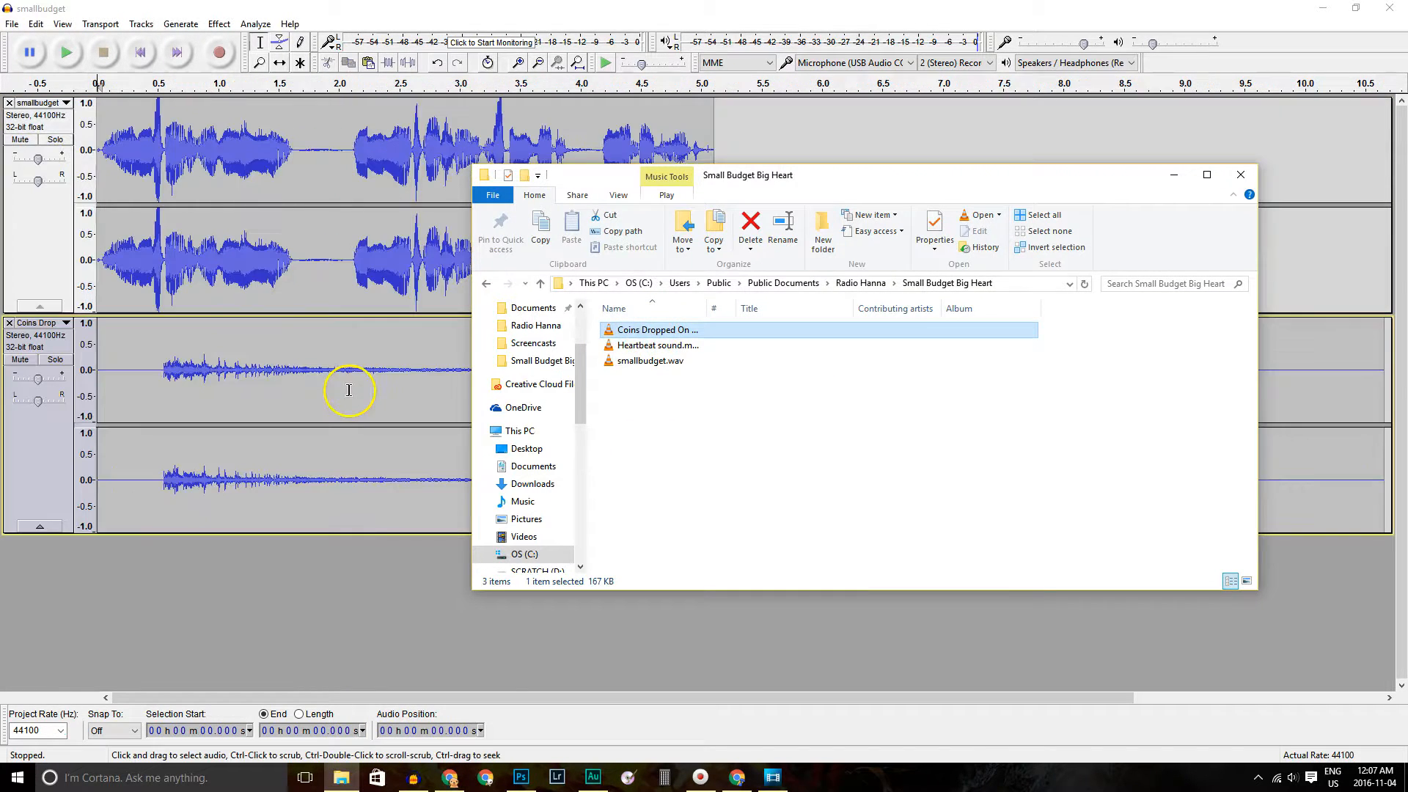
left_click(361, 15)
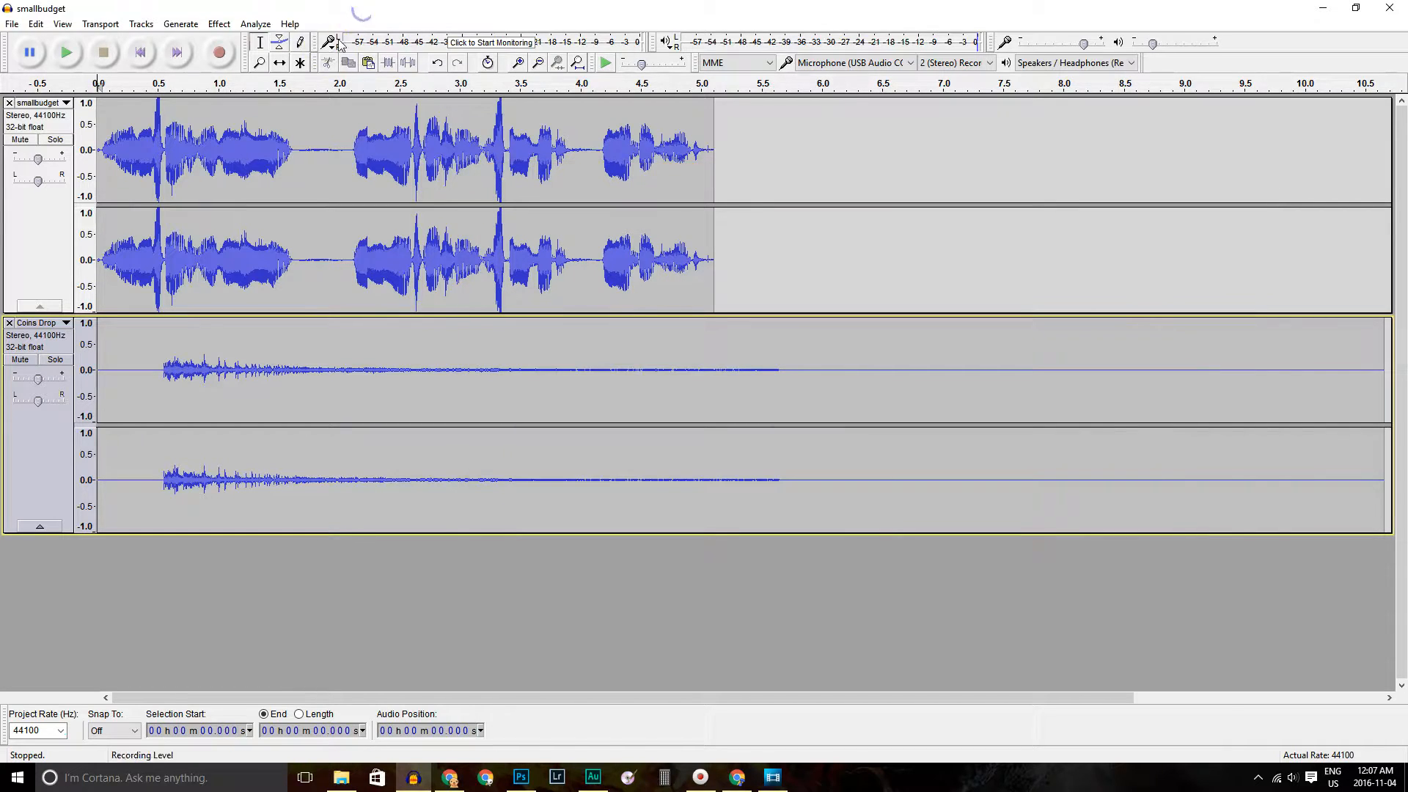
left_click(279, 65)
left_click_drag(180, 374, 502, 383)
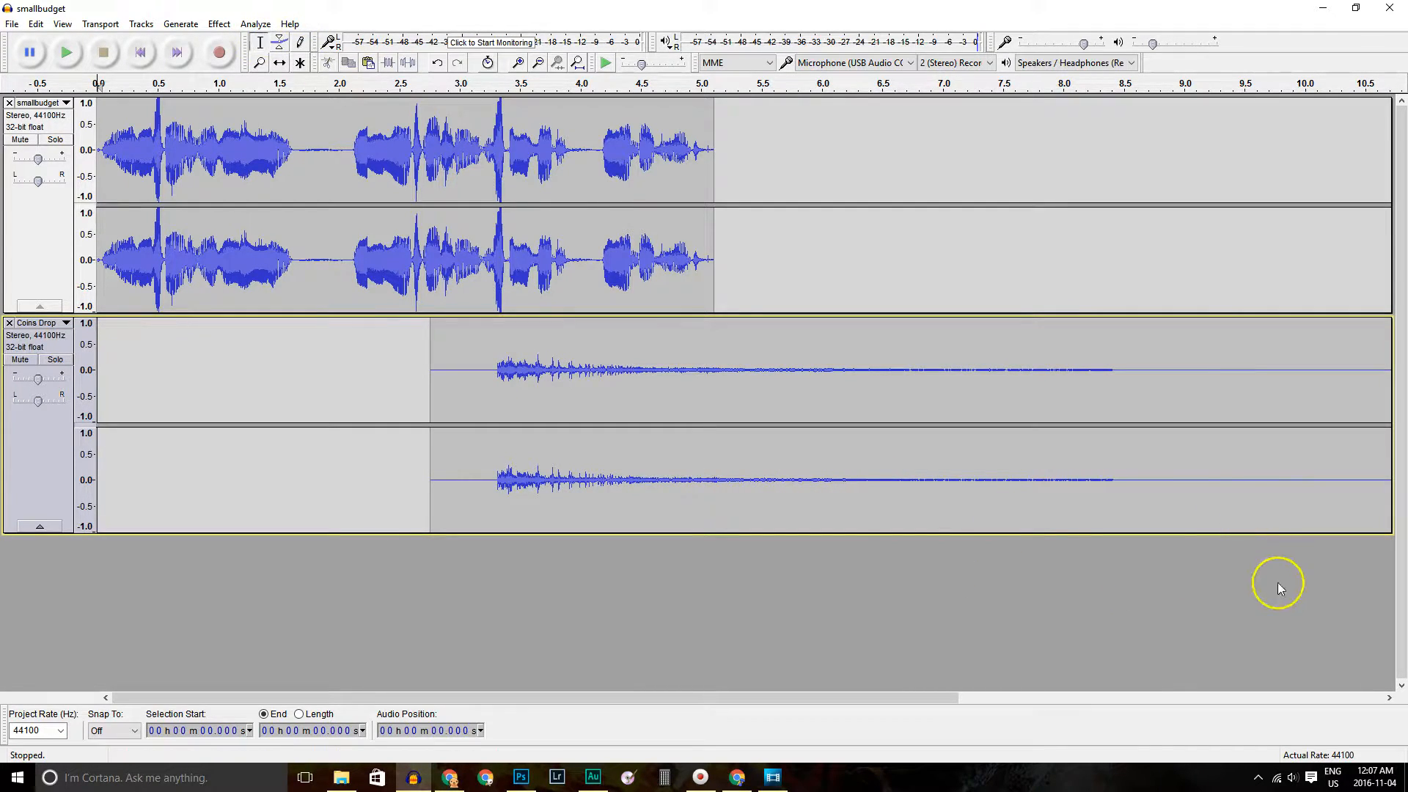
Delete the section of the coins clip from about 4.66 s to 8.77 s
left_click(1113, 525)
left_click_drag(1155, 513, 659, 449)
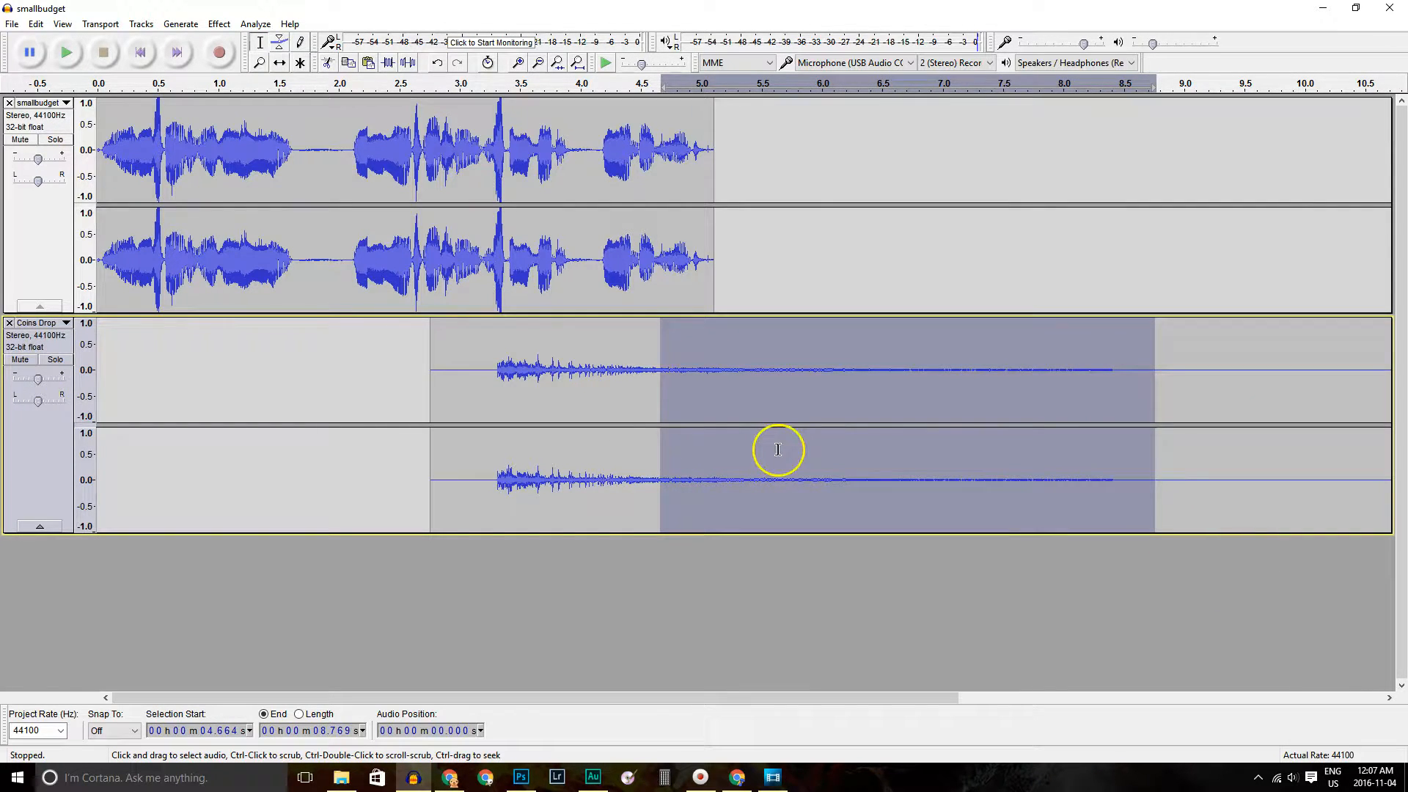
key("Delete")
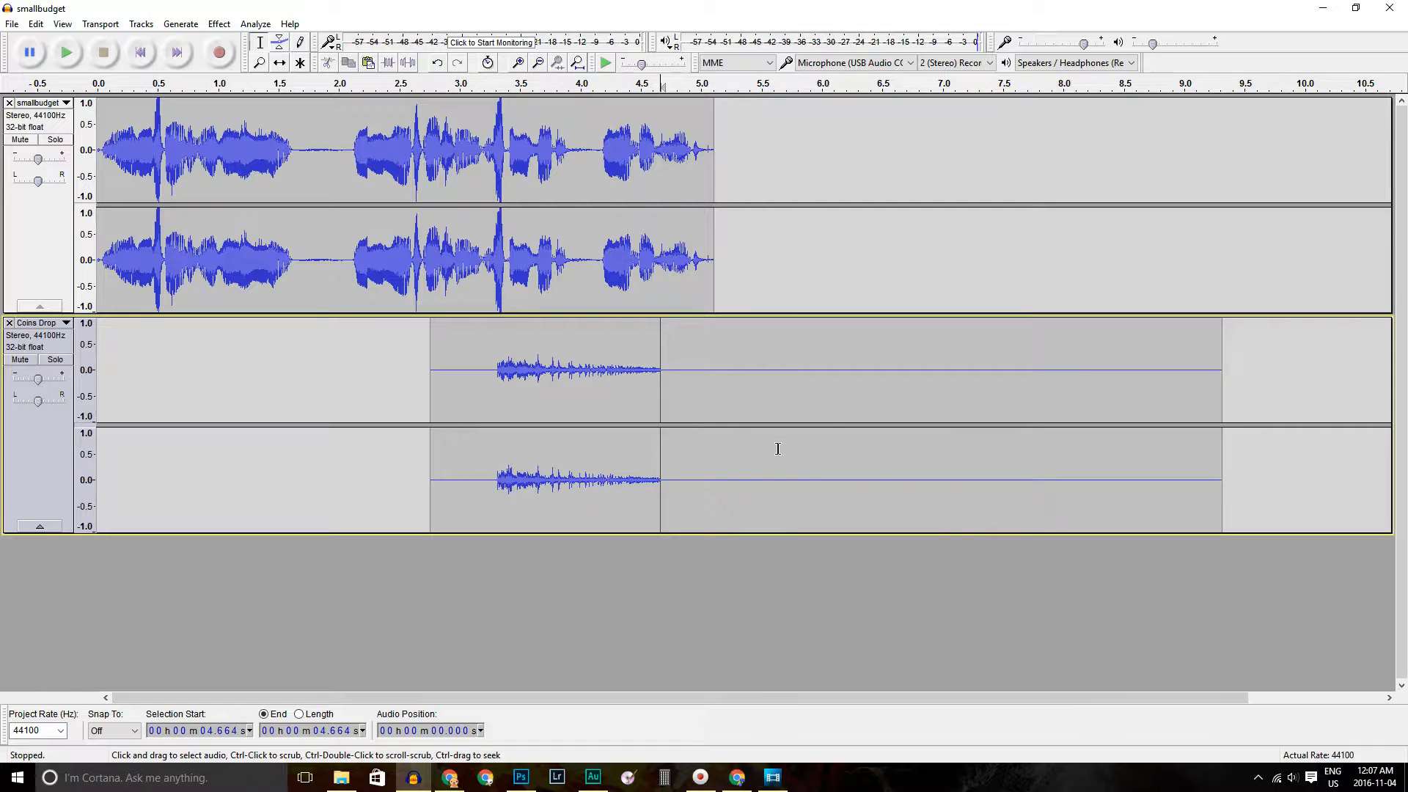
Apply Fade Out to the coins clip between about 3.8 s and 4.8 s and play the mix from the start
left_click_drag(674, 519, 557, 508)
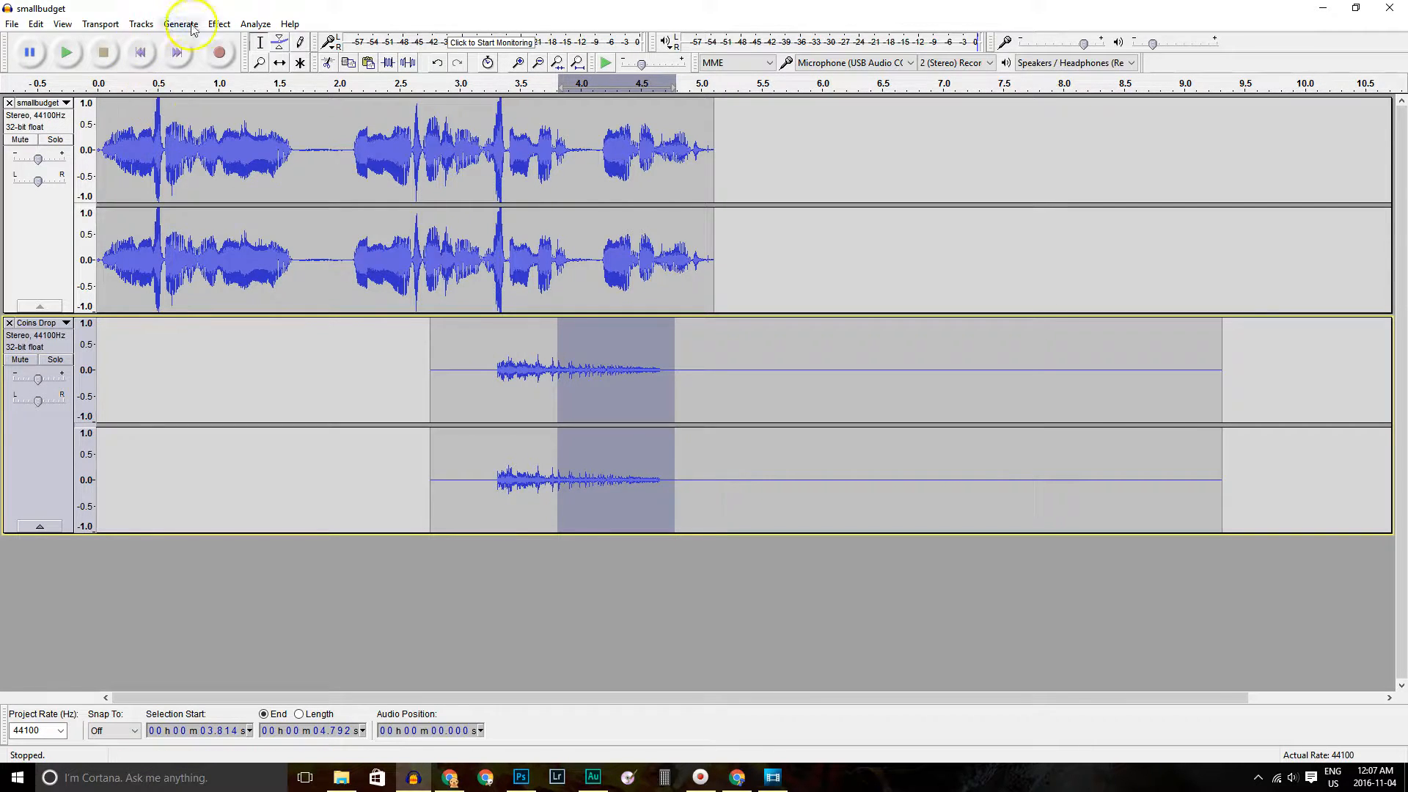
left_click(219, 24)
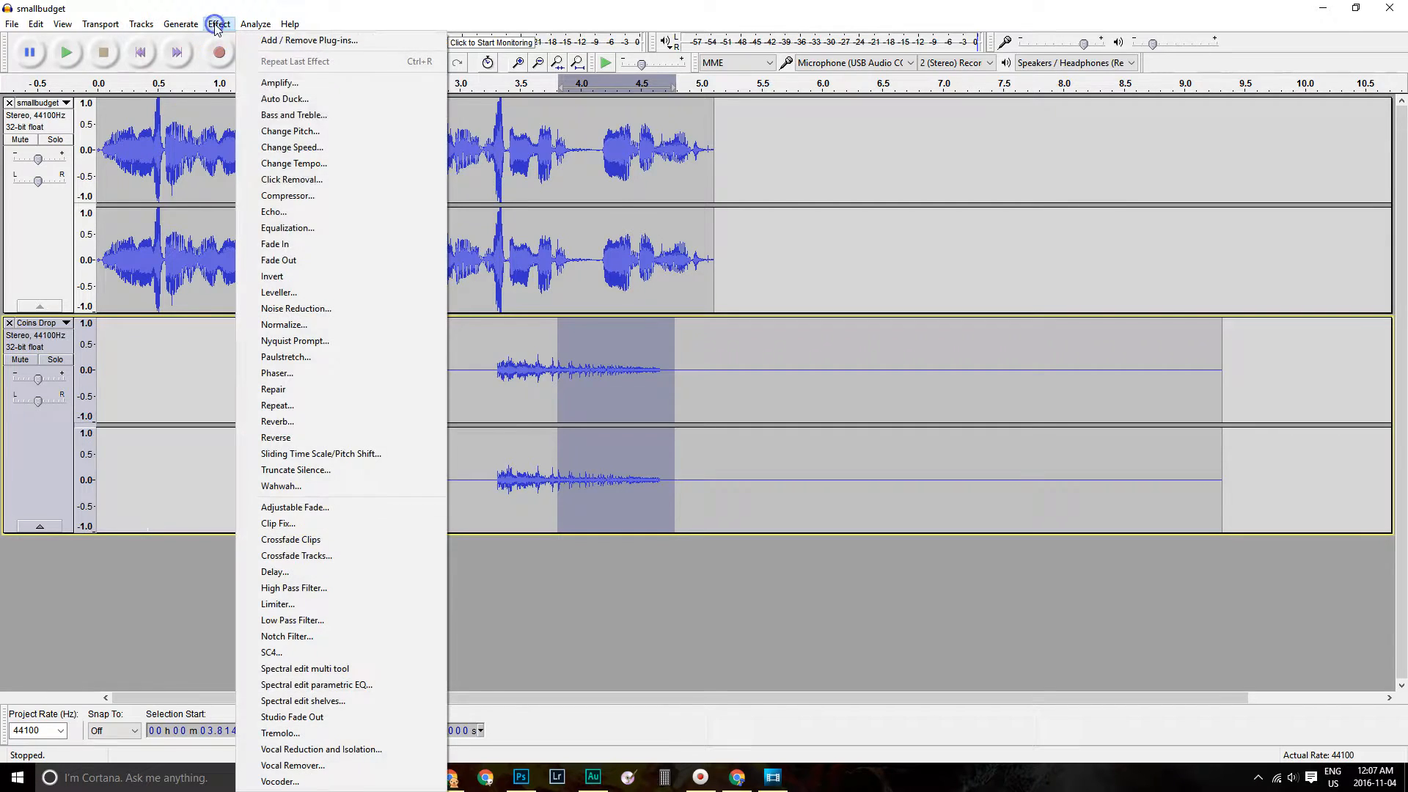
left_click(281, 261)
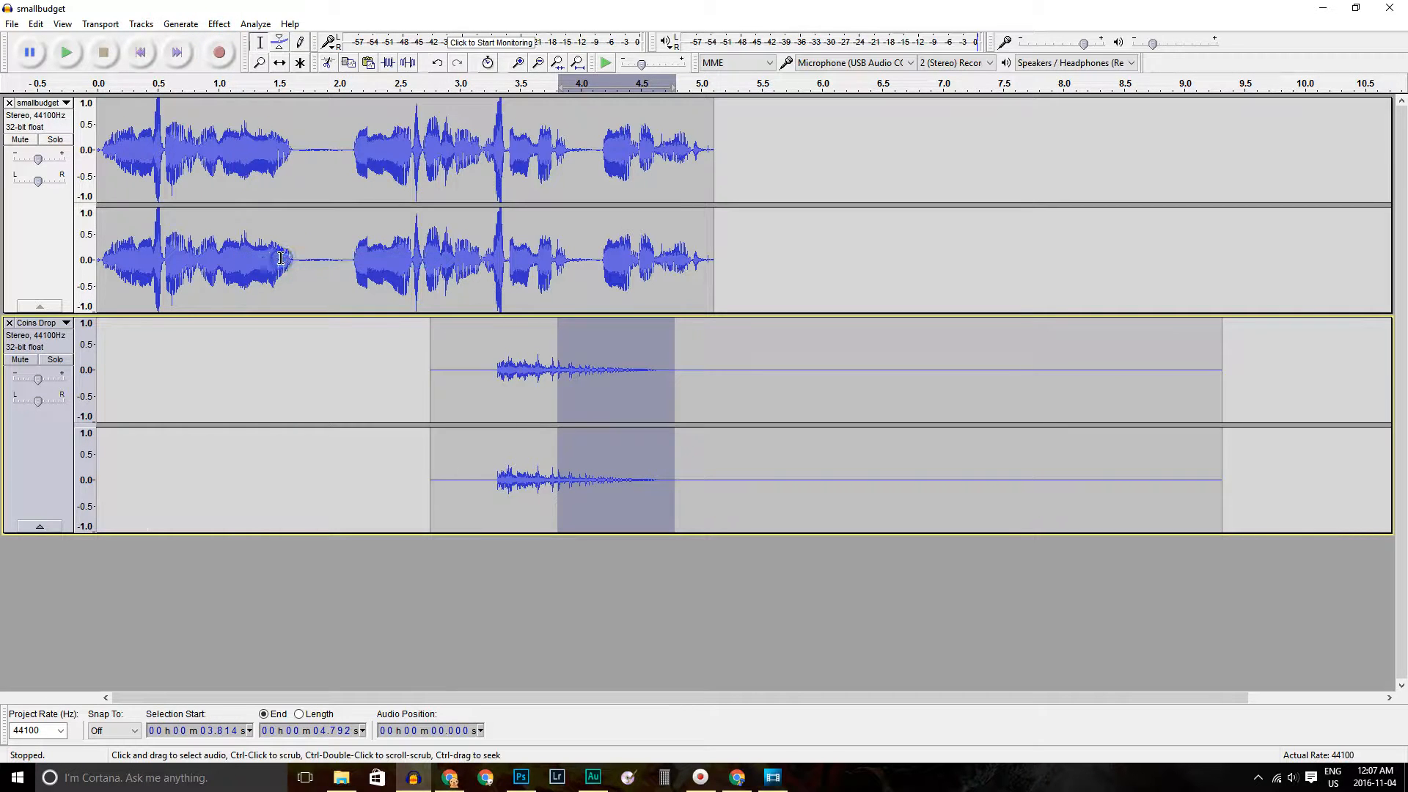
left_click(97, 507)
key("space")
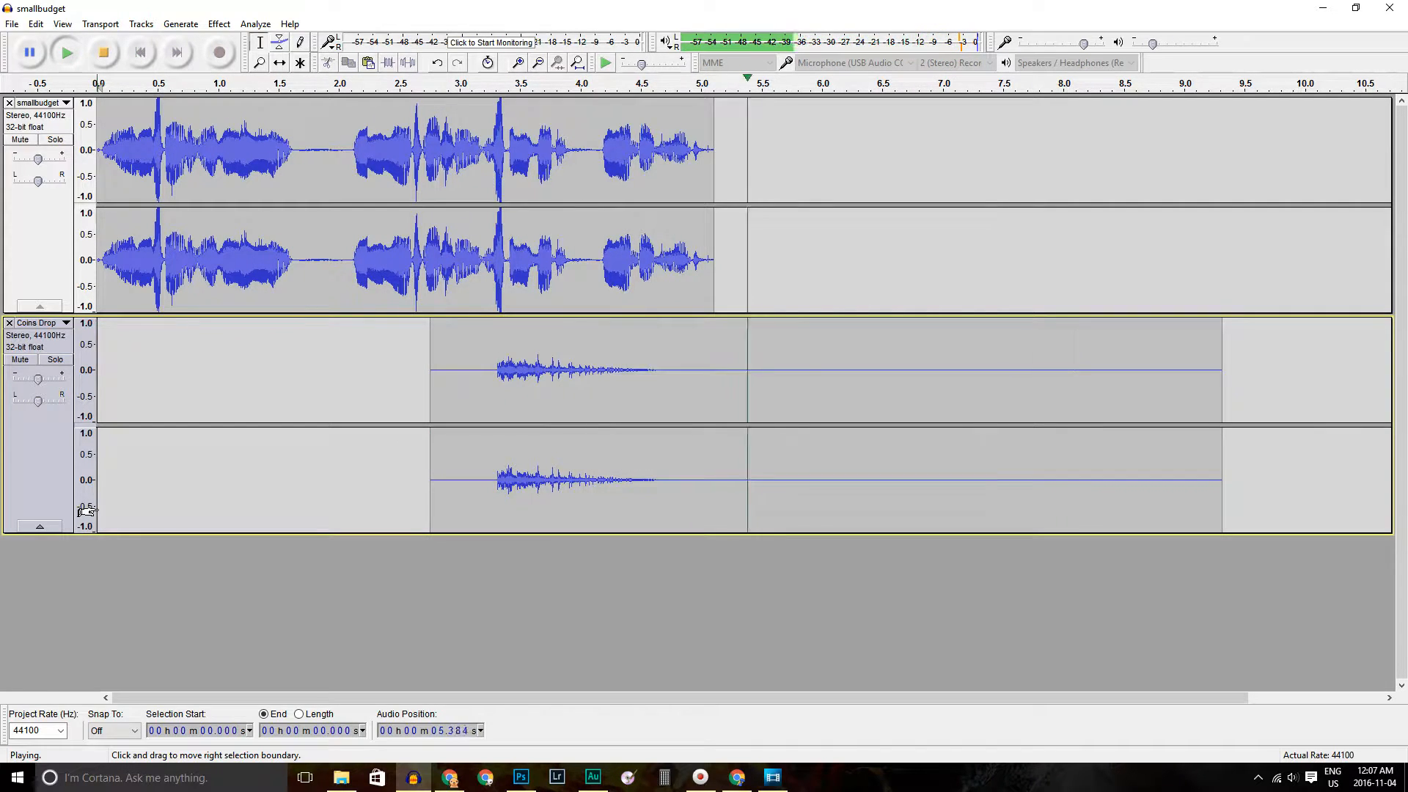
key("space")
Delete the silent remainder of the coins clip after about 5.1 s, where the voice clip ends
left_click(1245, 575)
left_click_drag(1240, 522, 715, 496)
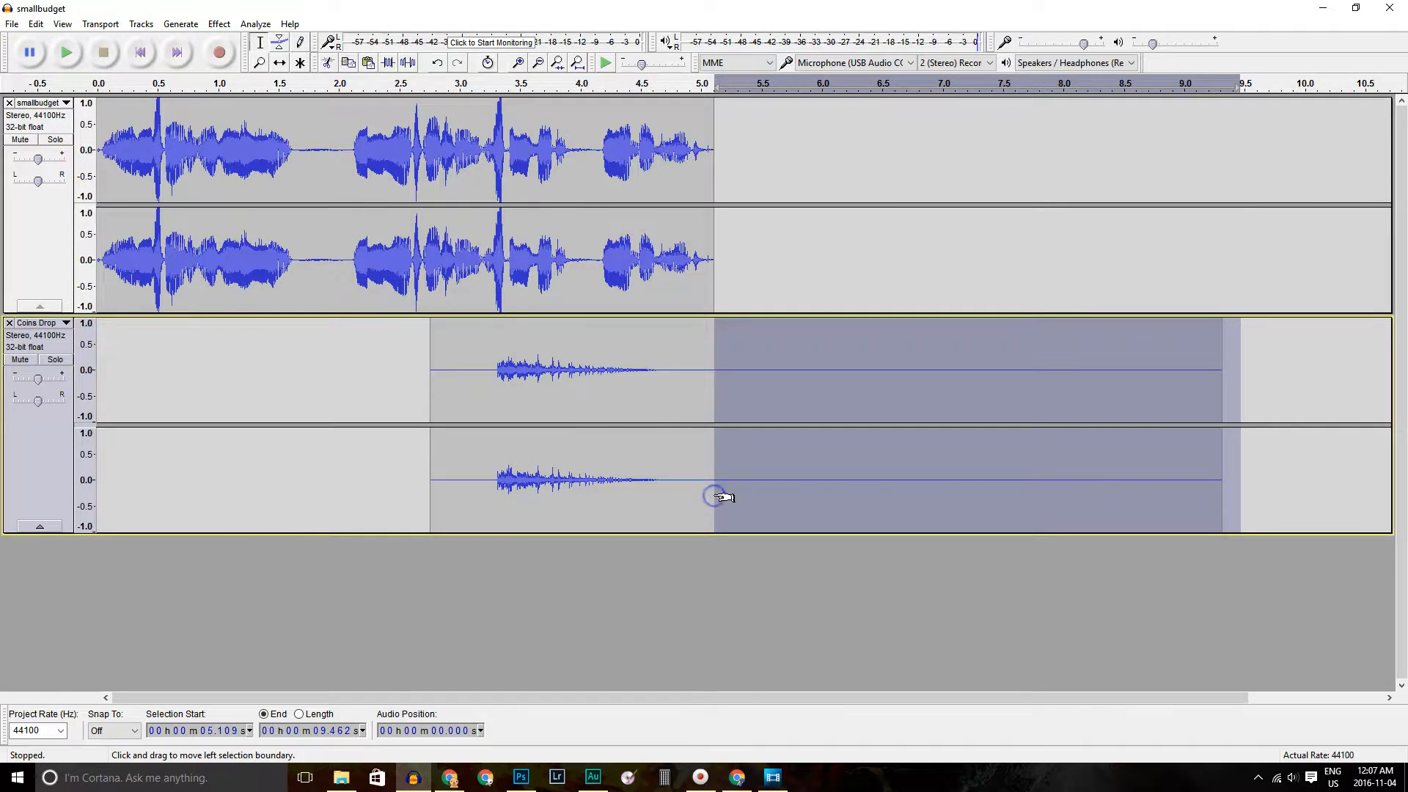
left_click(720, 495)
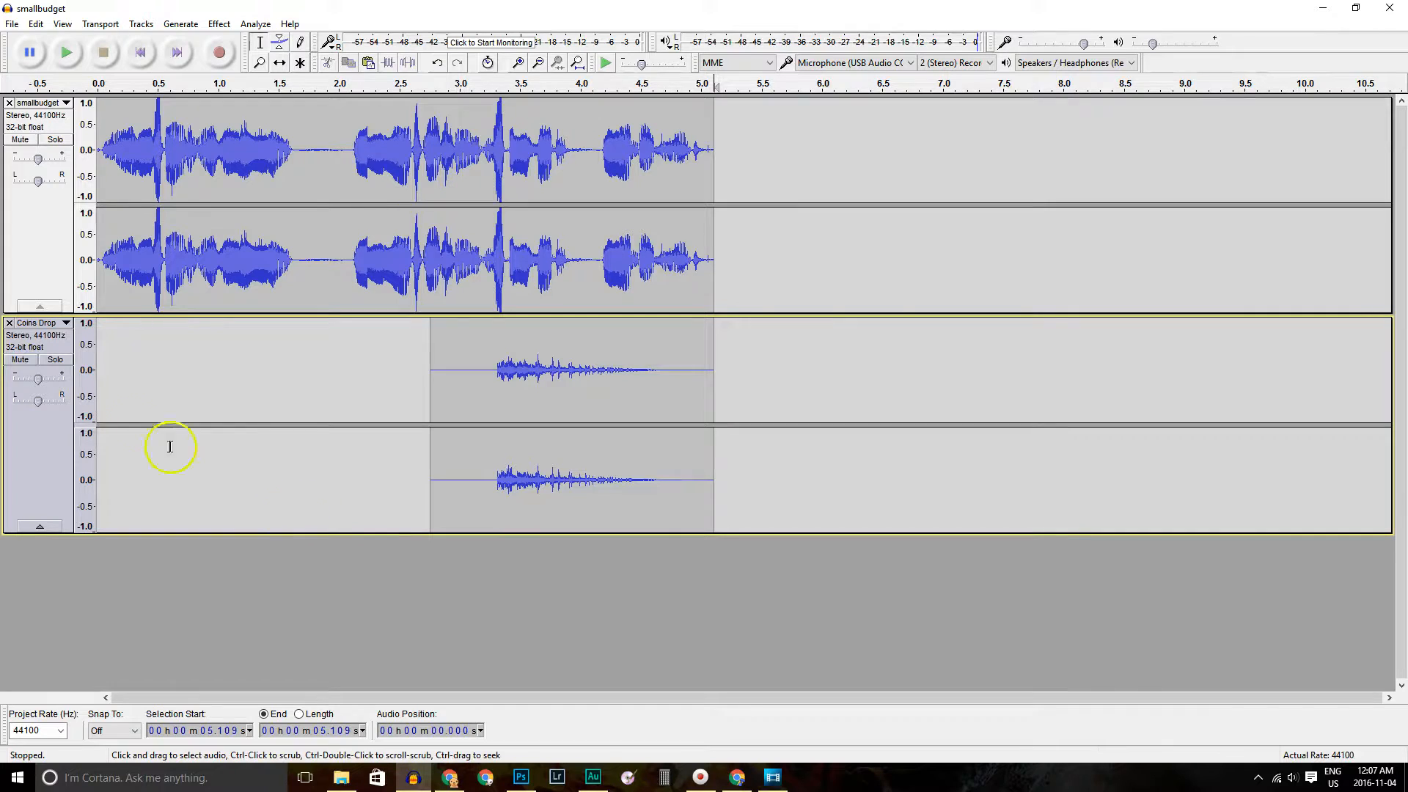
Raise the coins track's gain slightly and play the mix from the start
left_click_drag(38, 380, 43, 382)
left_click(97, 378)
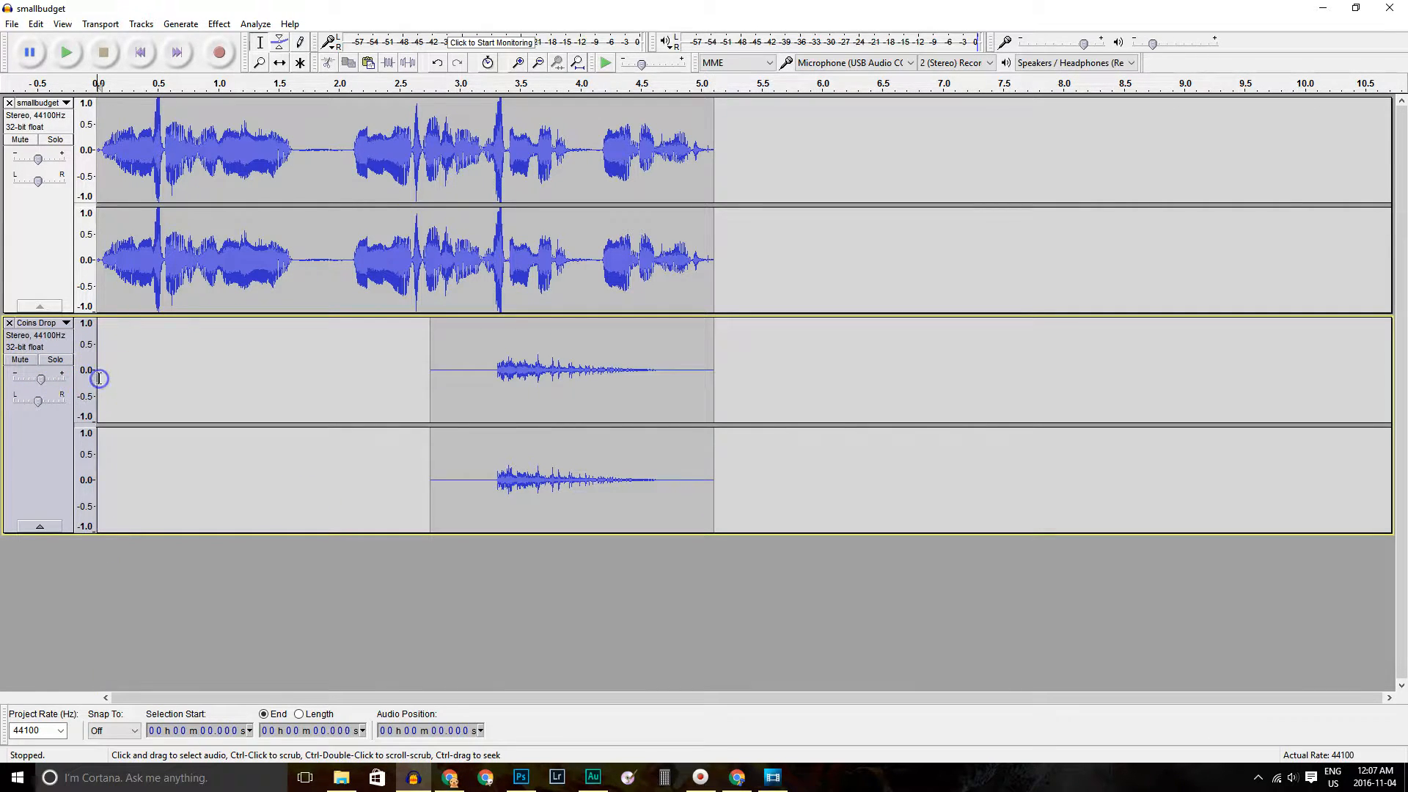
key("space")
Import the Heartbeat sound file from the project folder as a third track
left_click(341, 777)
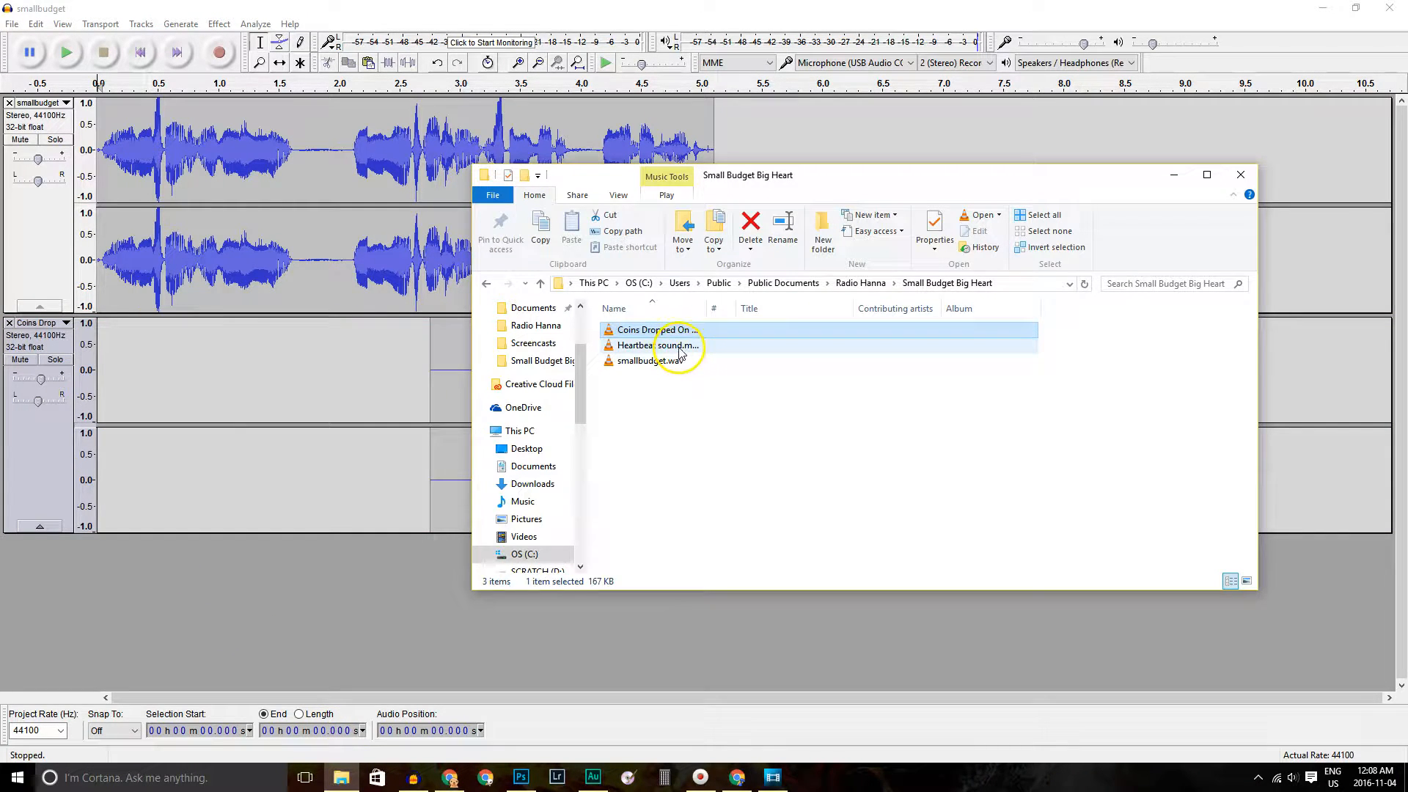
left_click_drag(680, 349, 138, 601)
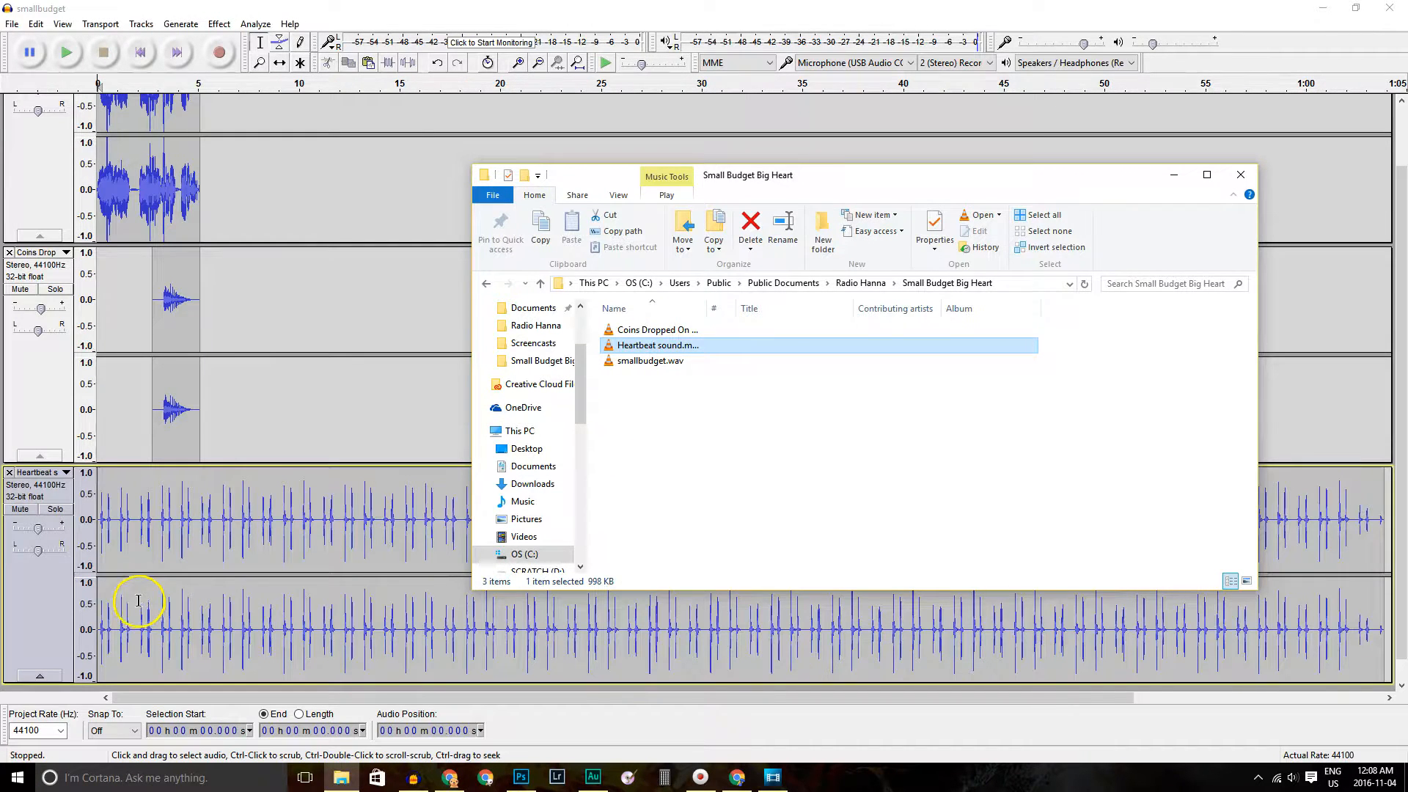
left_click(459, 12)
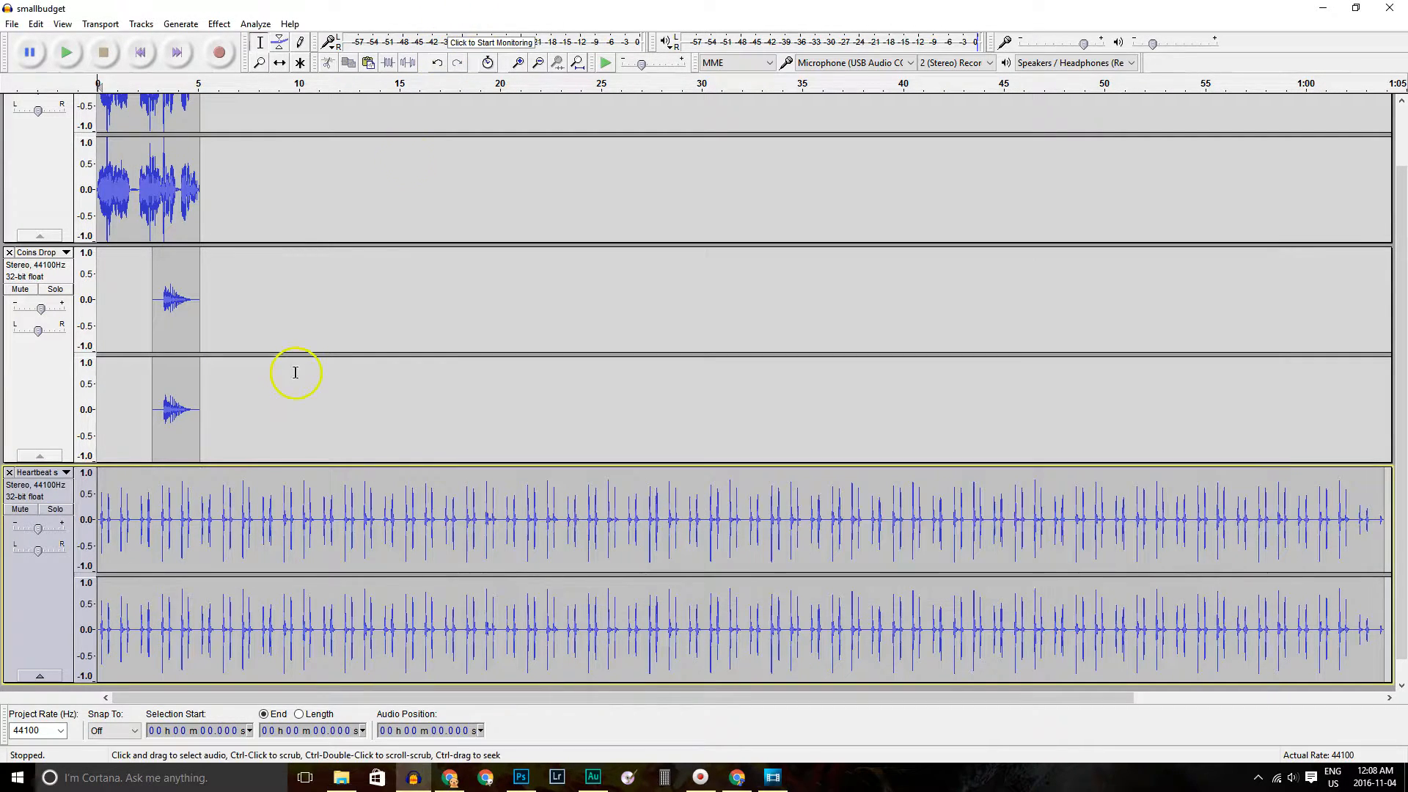
Delete the heartbeat audio from about 5.7 s to its end
left_click(200, 471)
left_click_drag(212, 472, 1397, 487)
key("Delete")
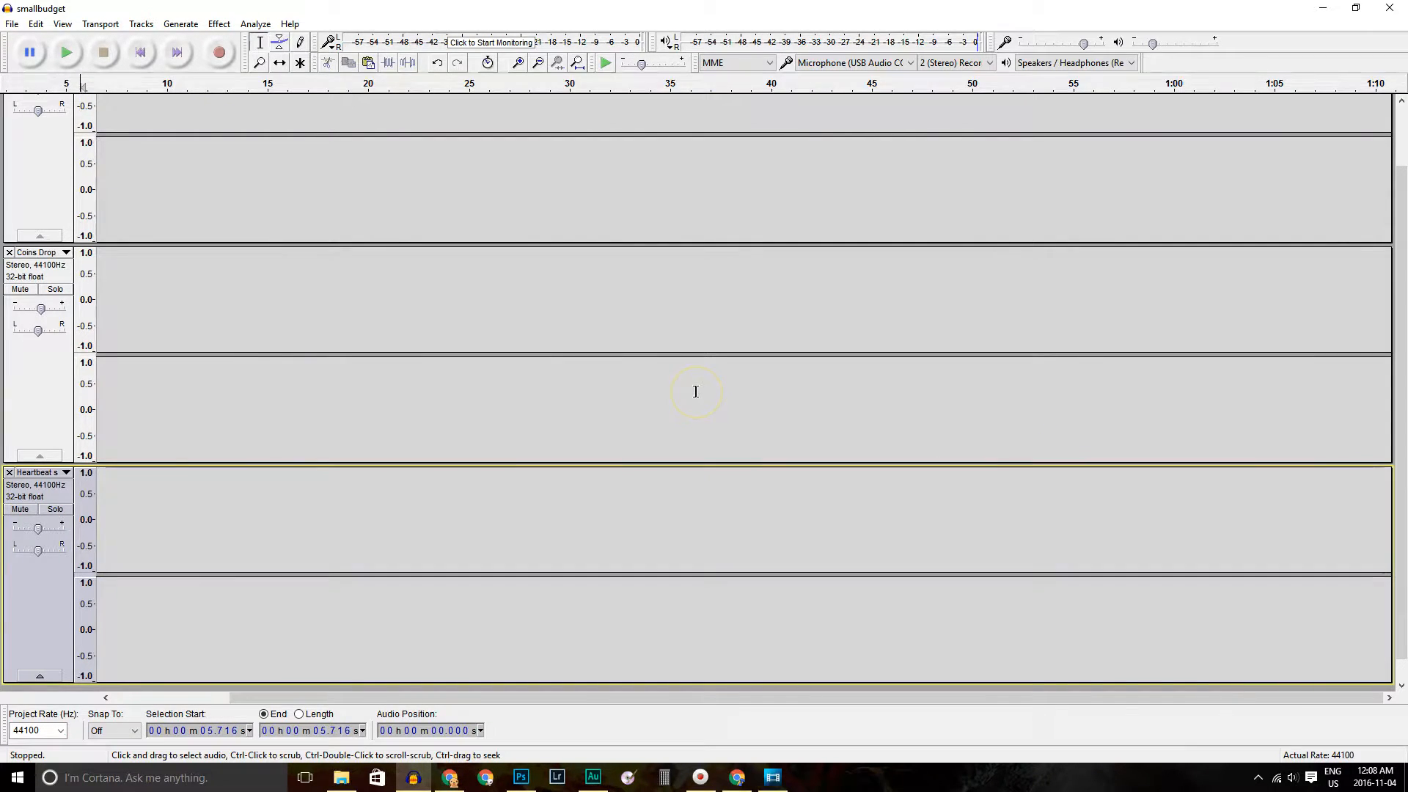
left_click_drag(410, 697, 251, 695)
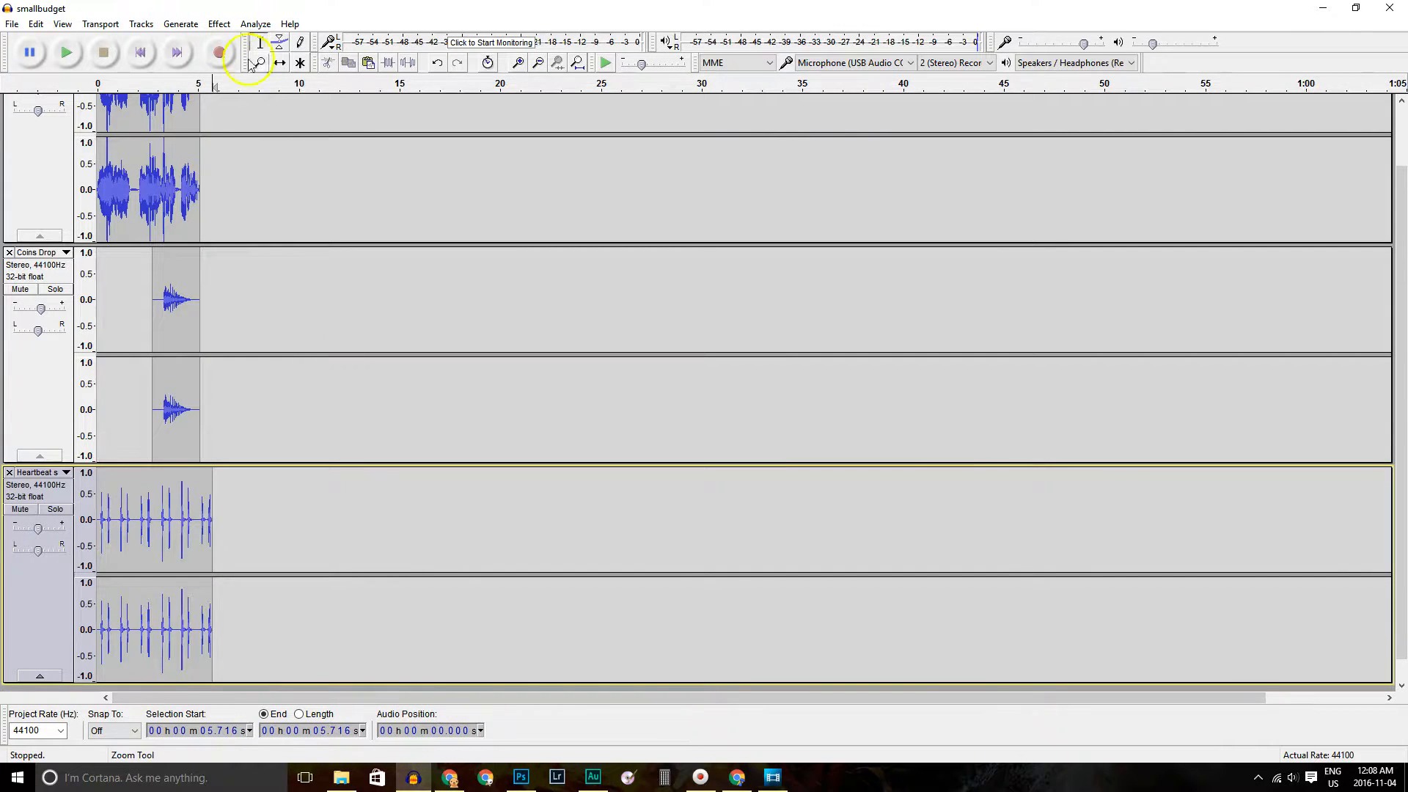
Shift the heartbeat clip about 0.17 s earlier on the timeline with the Time Shift tool
key("F2")
scroll(137, 245, "up", 1)
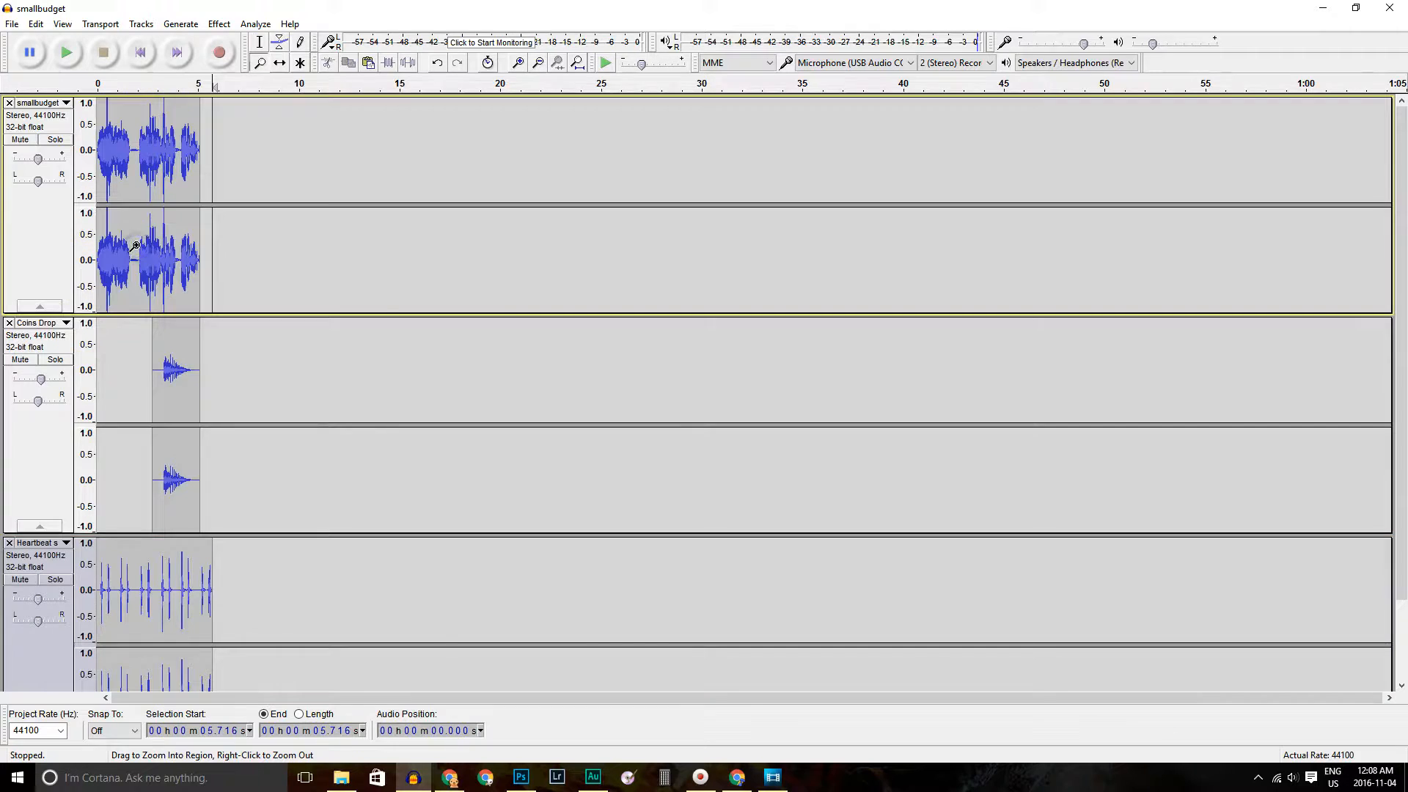
left_click(137, 246)
left_click(136, 246)
left_click(135, 246)
left_click(136, 246)
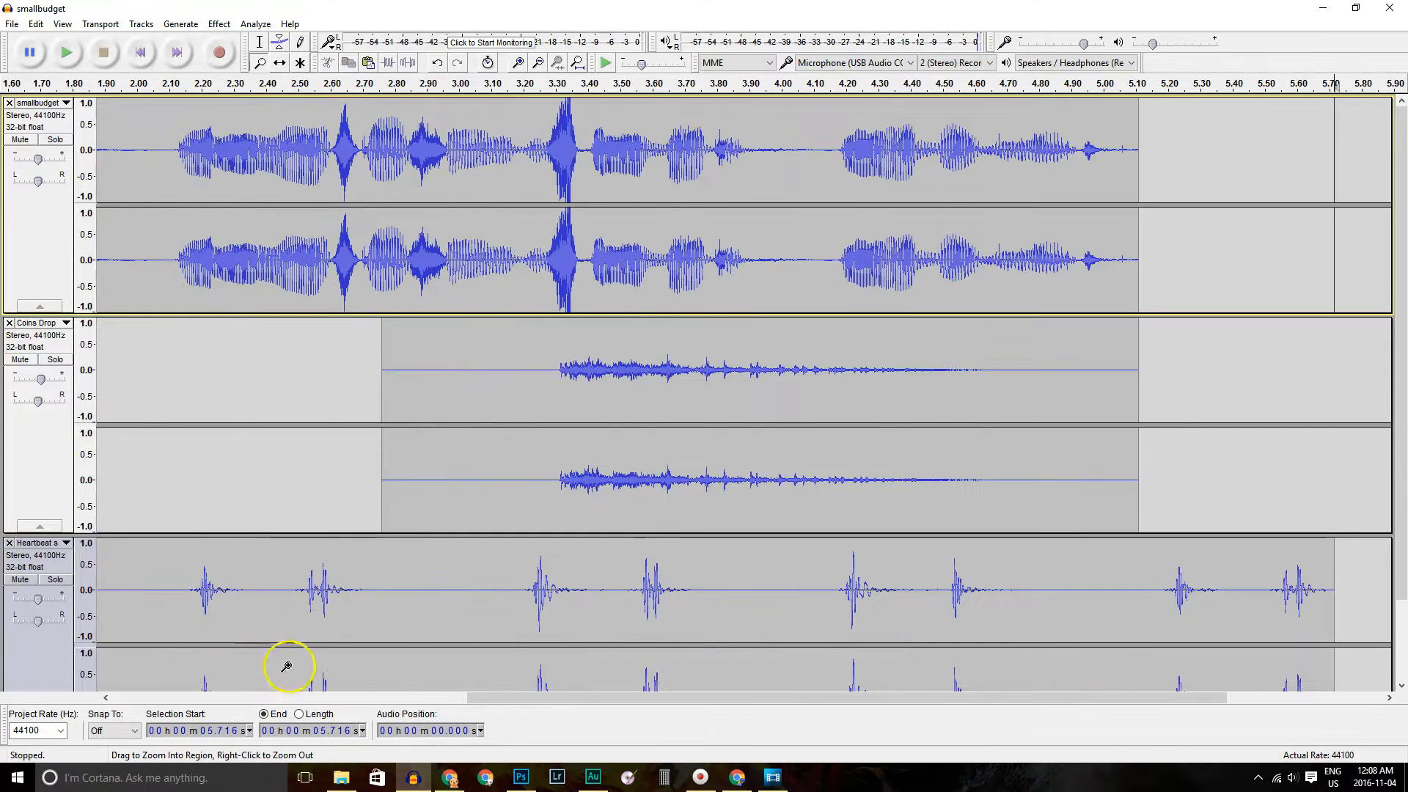
left_click_drag(477, 695, 84, 695)
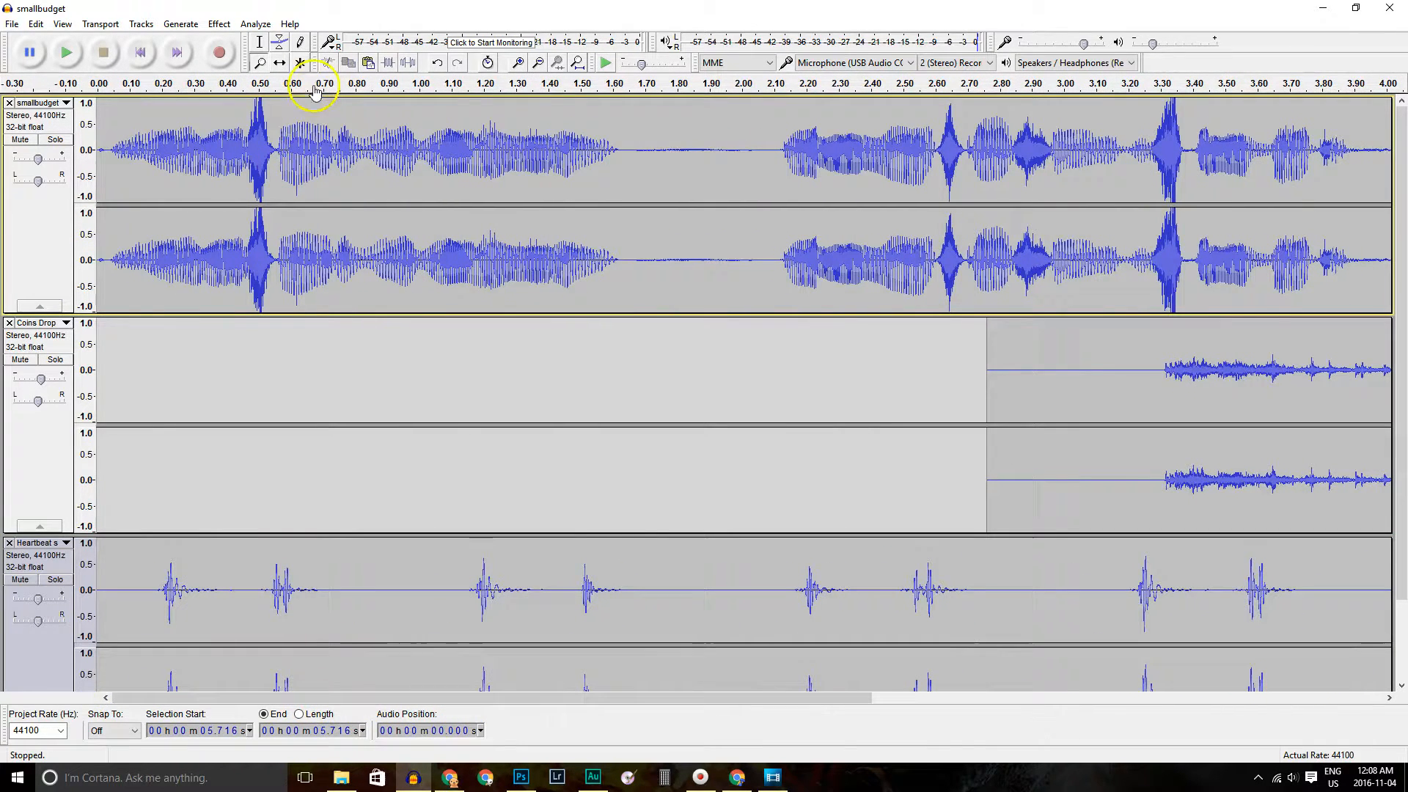
right_click(359, 198)
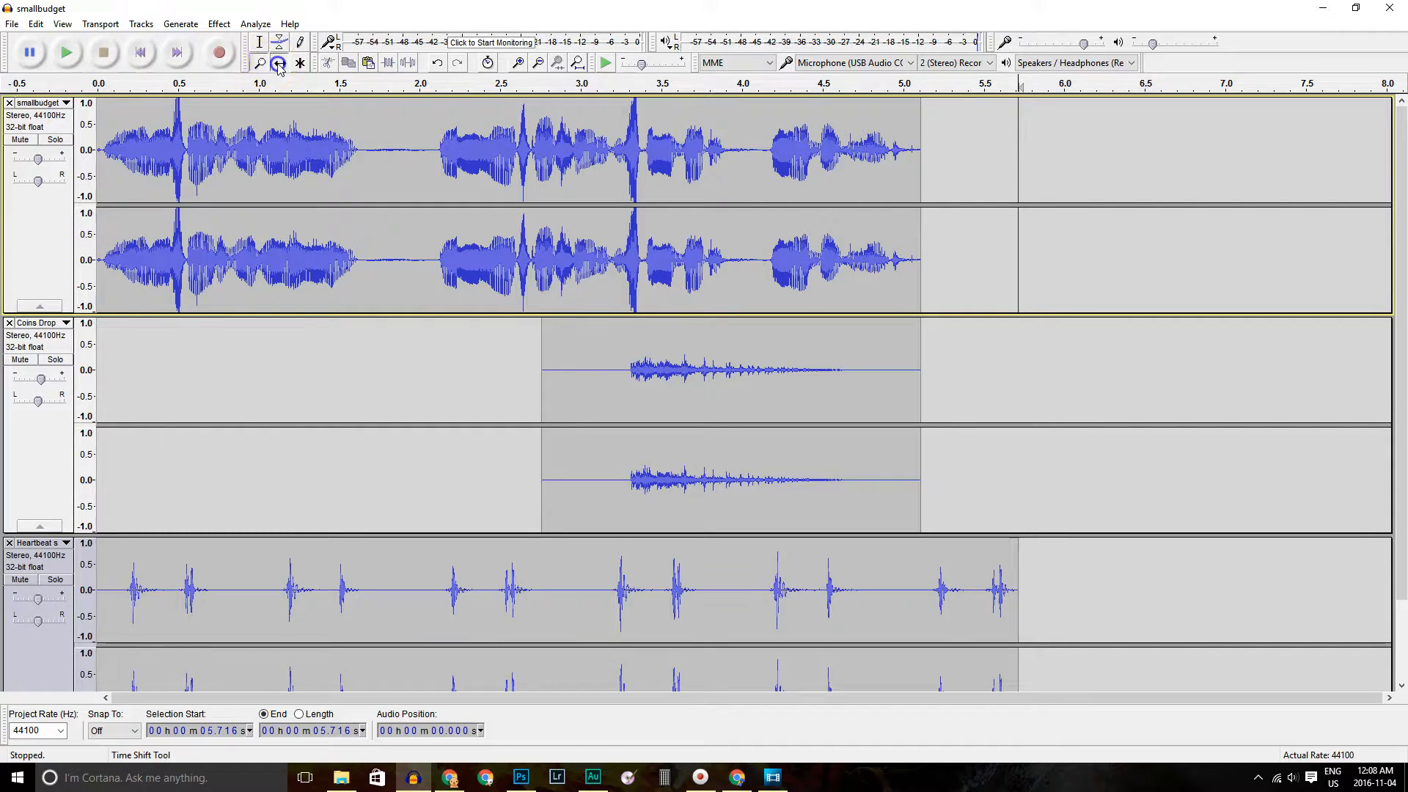
left_click_drag(455, 590, 428, 594)
Play the three-track mix from near the start and reduce the coins track's height slightly
left_click(259, 43)
left_click(95, 319)
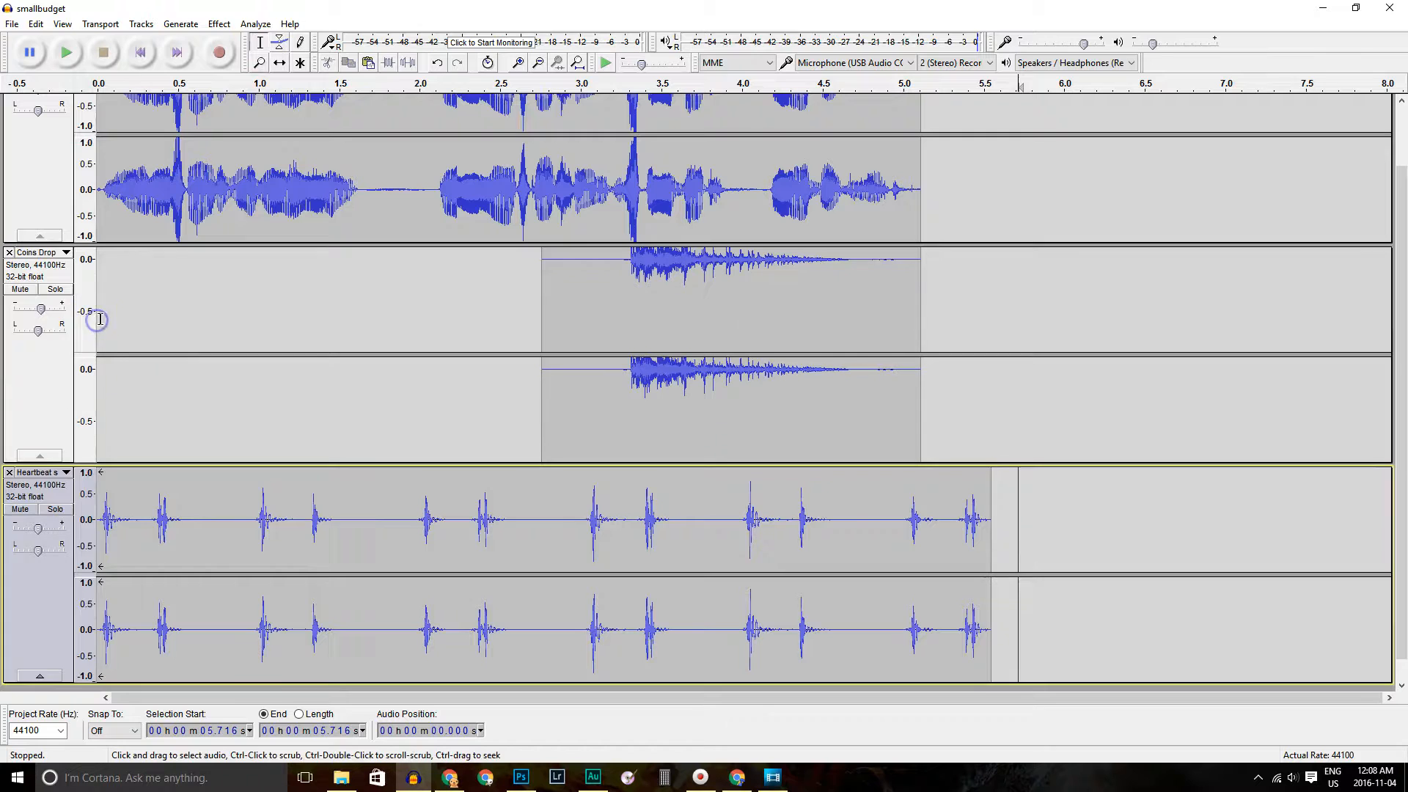
left_click(99, 320)
key("space")
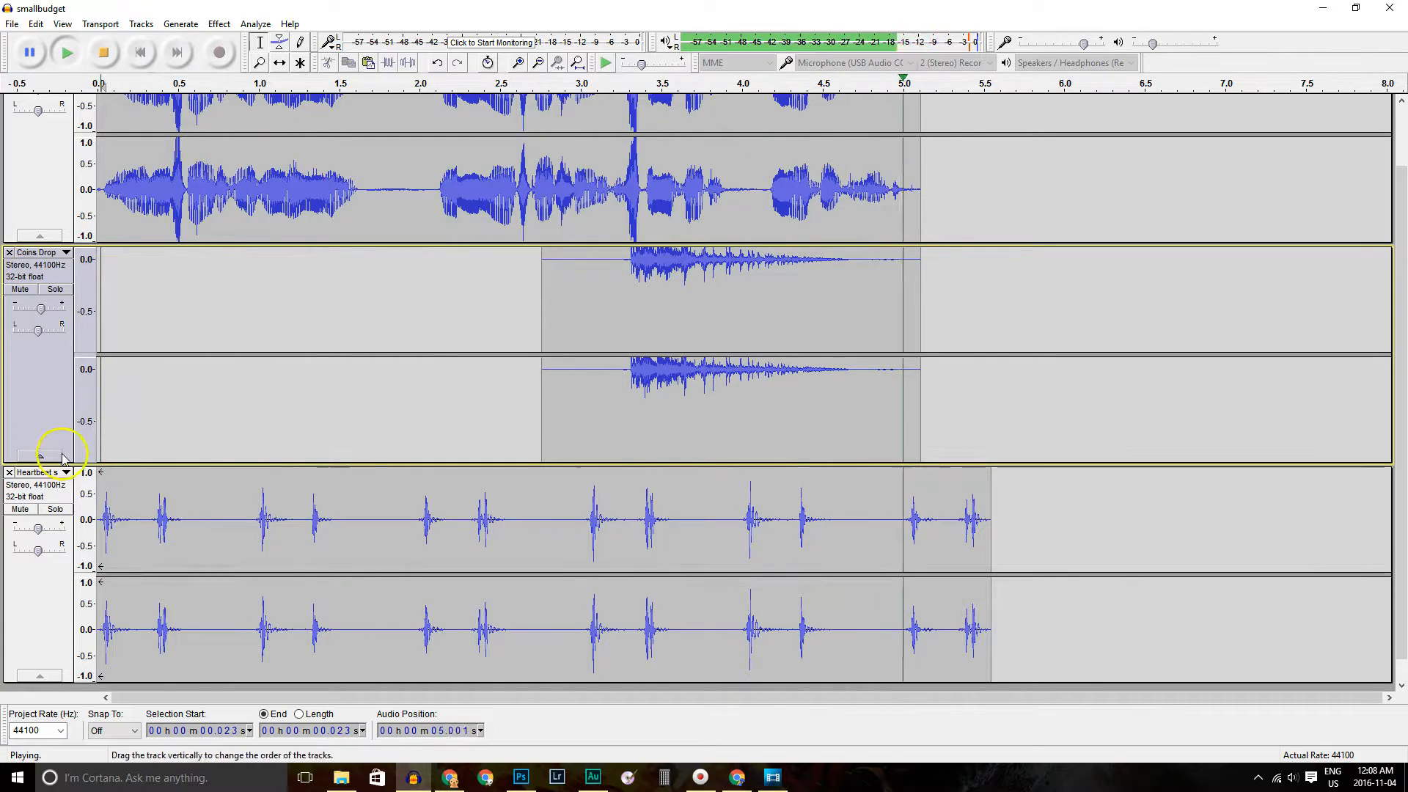
left_click_drag(64, 462, 64, 417)
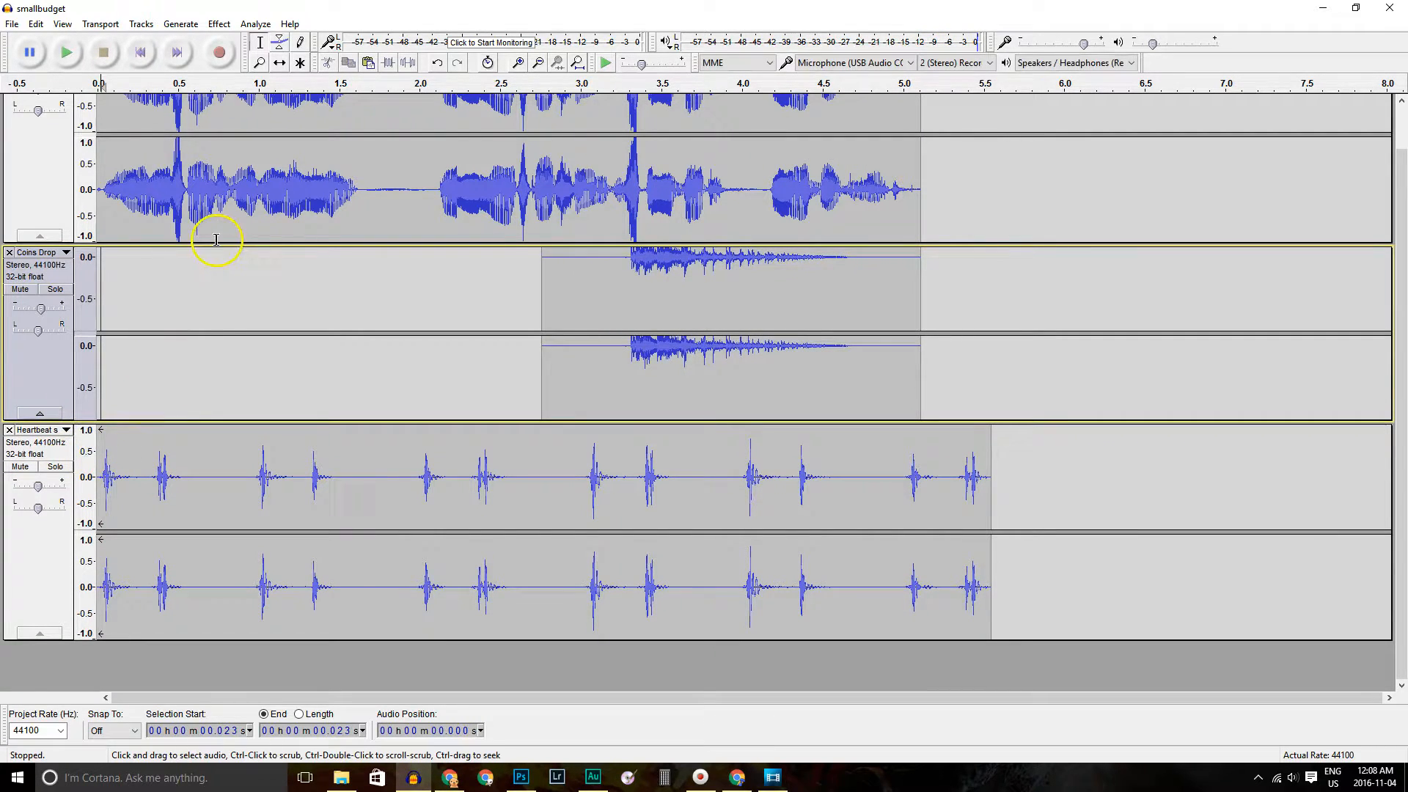
Use the Envelope tool to ramp the heartbeat volume up over the first 0.3 s and down from about 5.3 s to its end
left_click(280, 46)
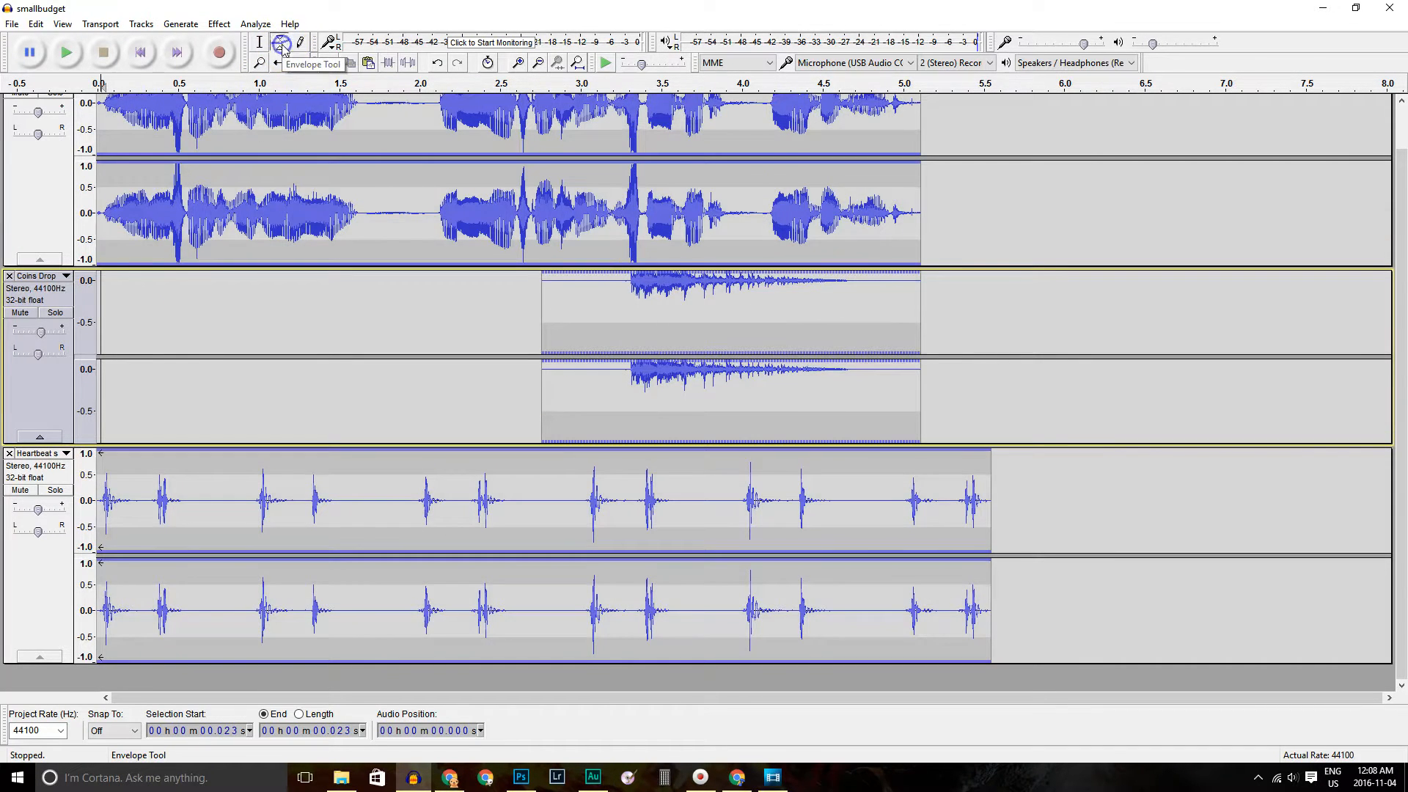
left_click(143, 452)
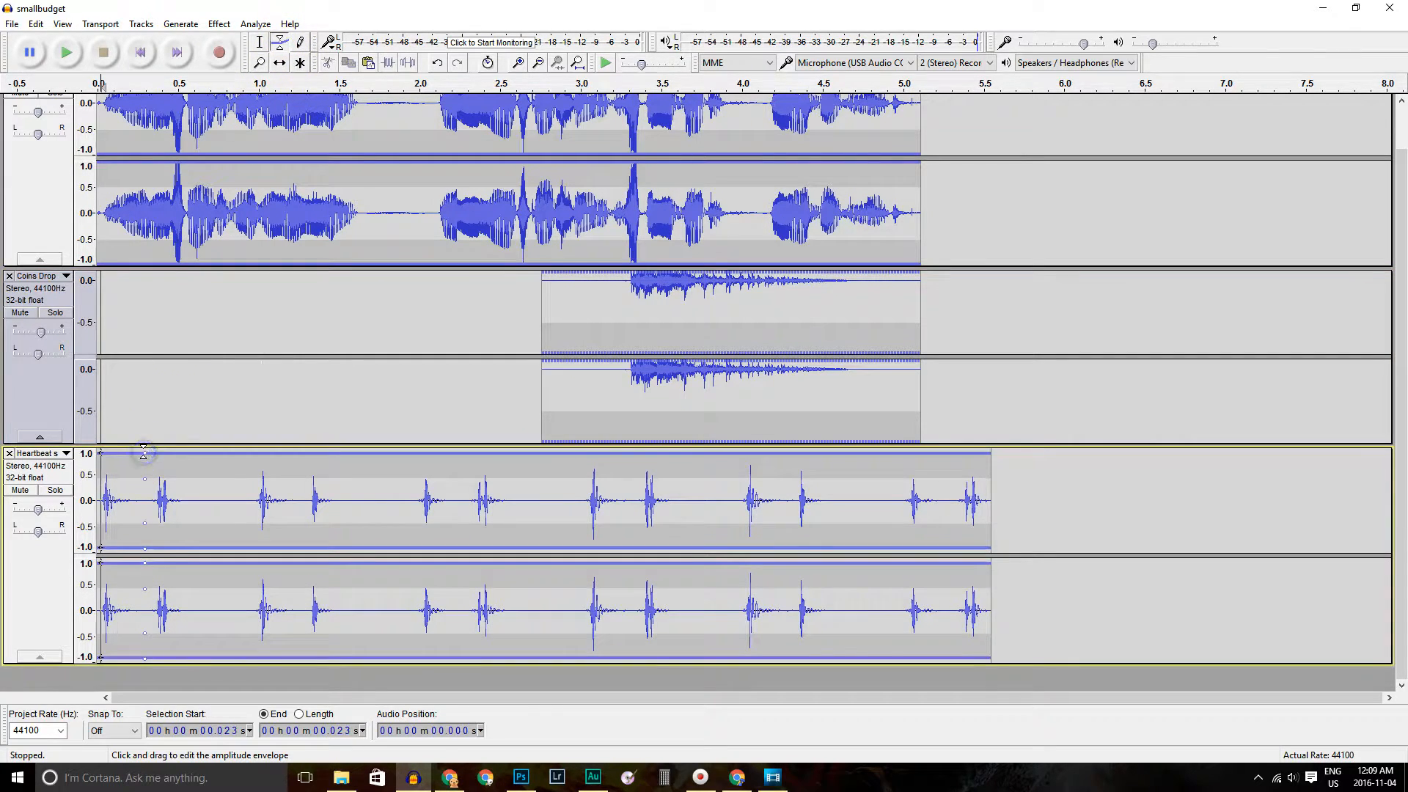
left_click_drag(101, 455, 94, 475)
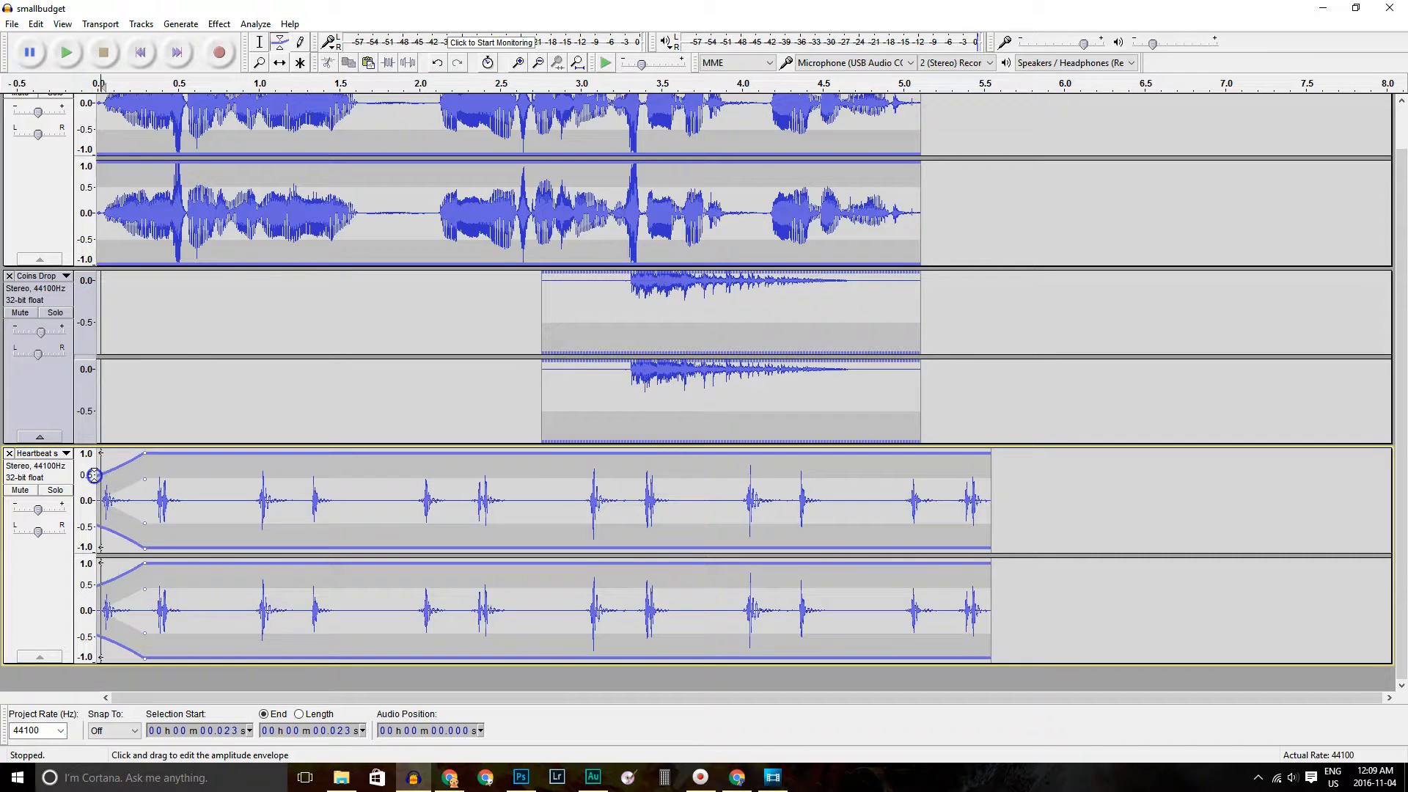
left_click(950, 456)
left_click_drag(950, 456, 992, 469)
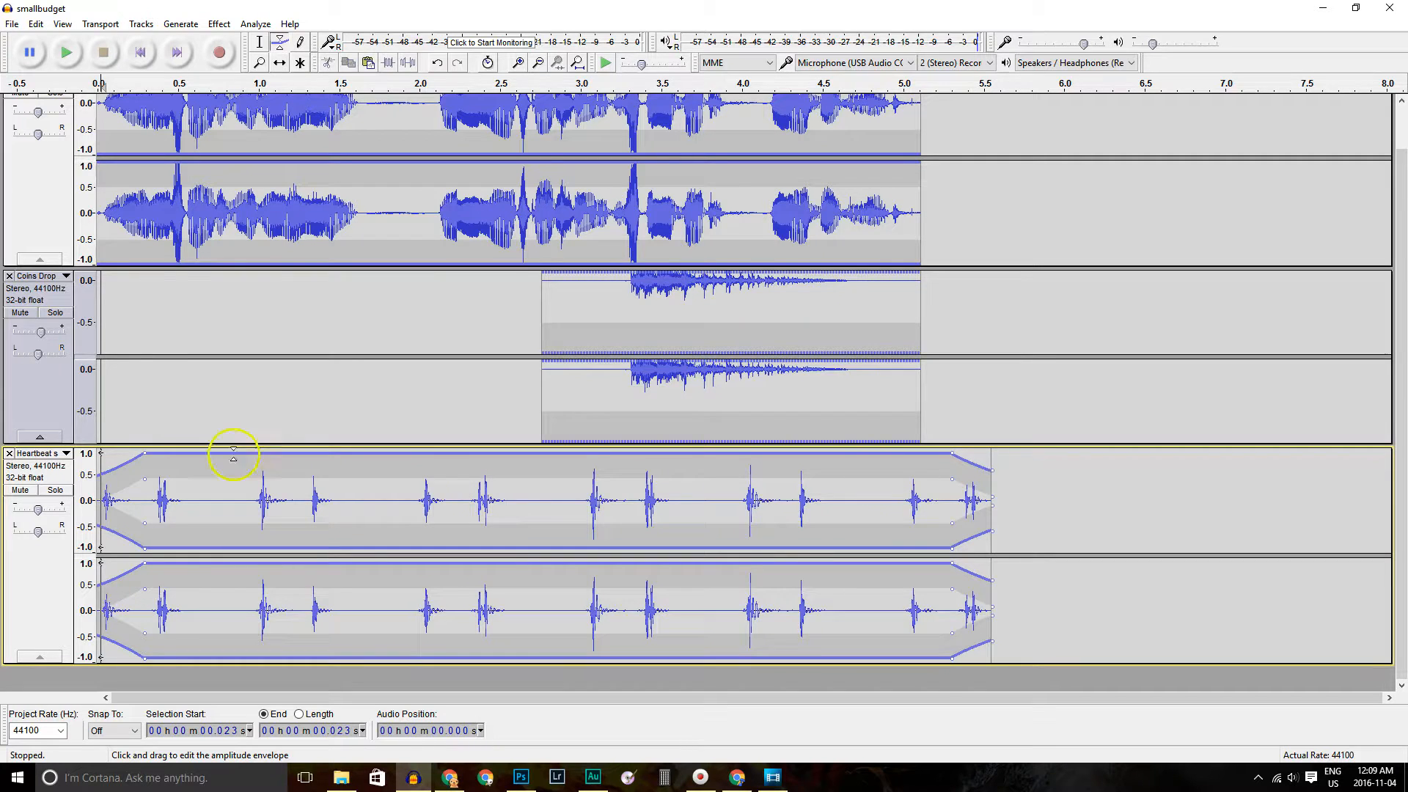
Return to the Selection tool and play the mix from near the start to check the heartbeat fades
left_click(259, 42)
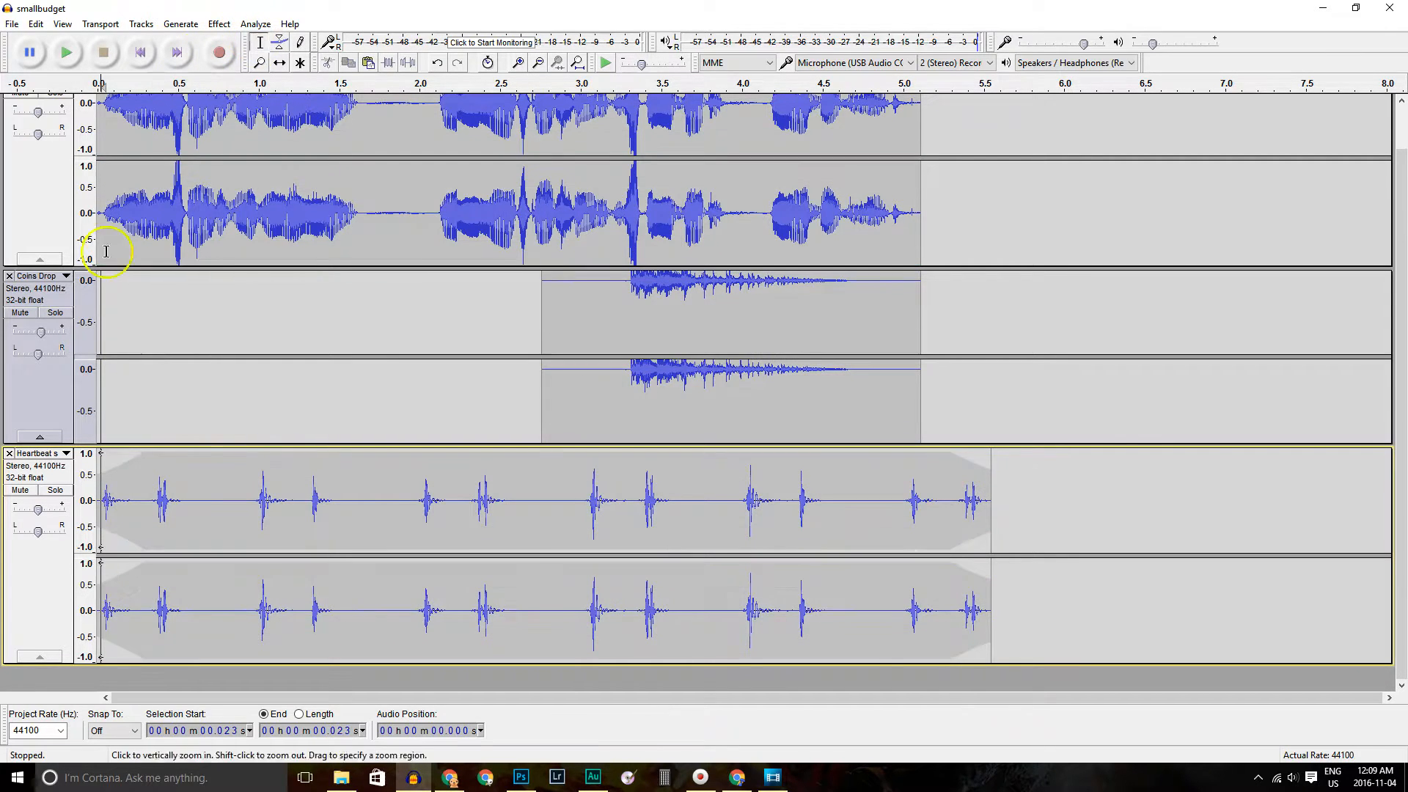
left_click(100, 389)
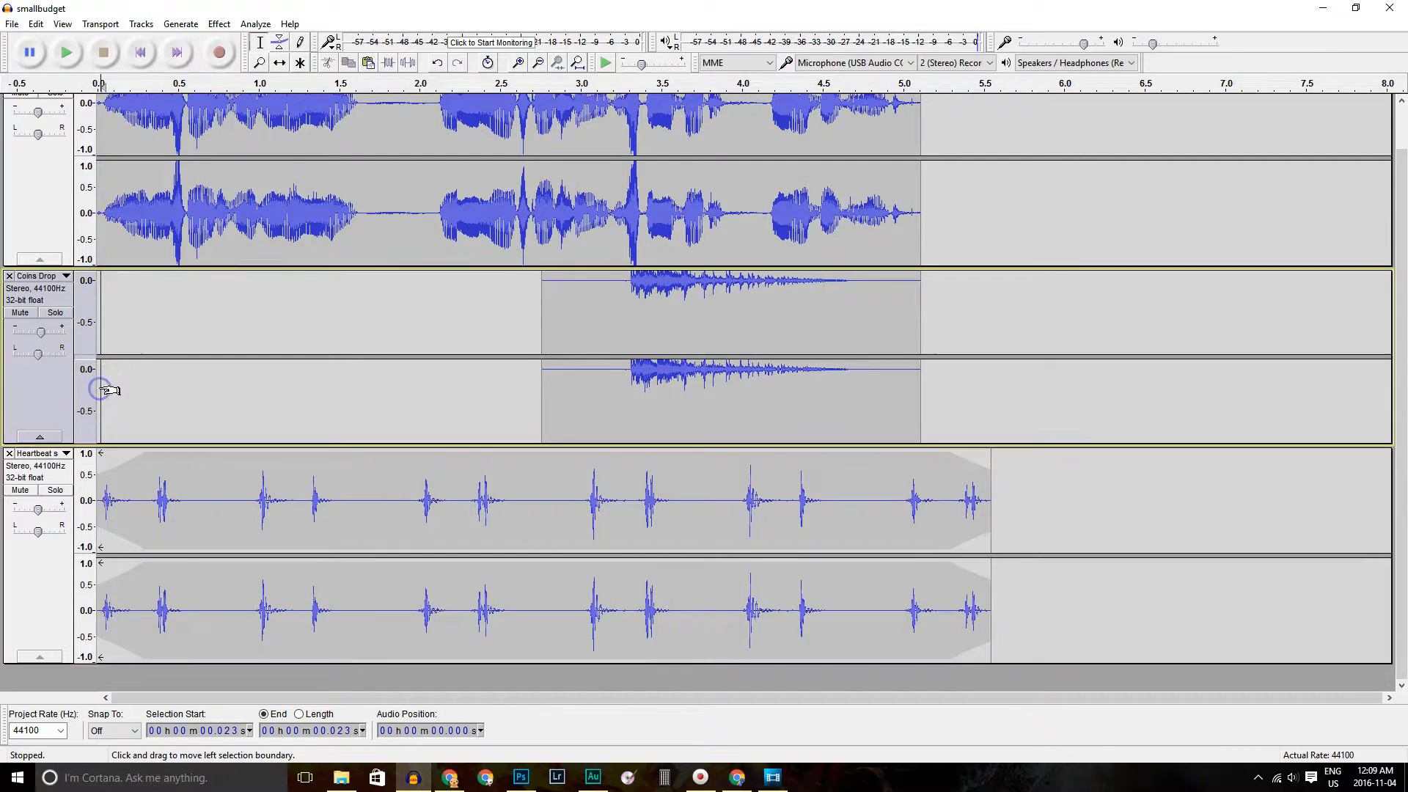
key("space")
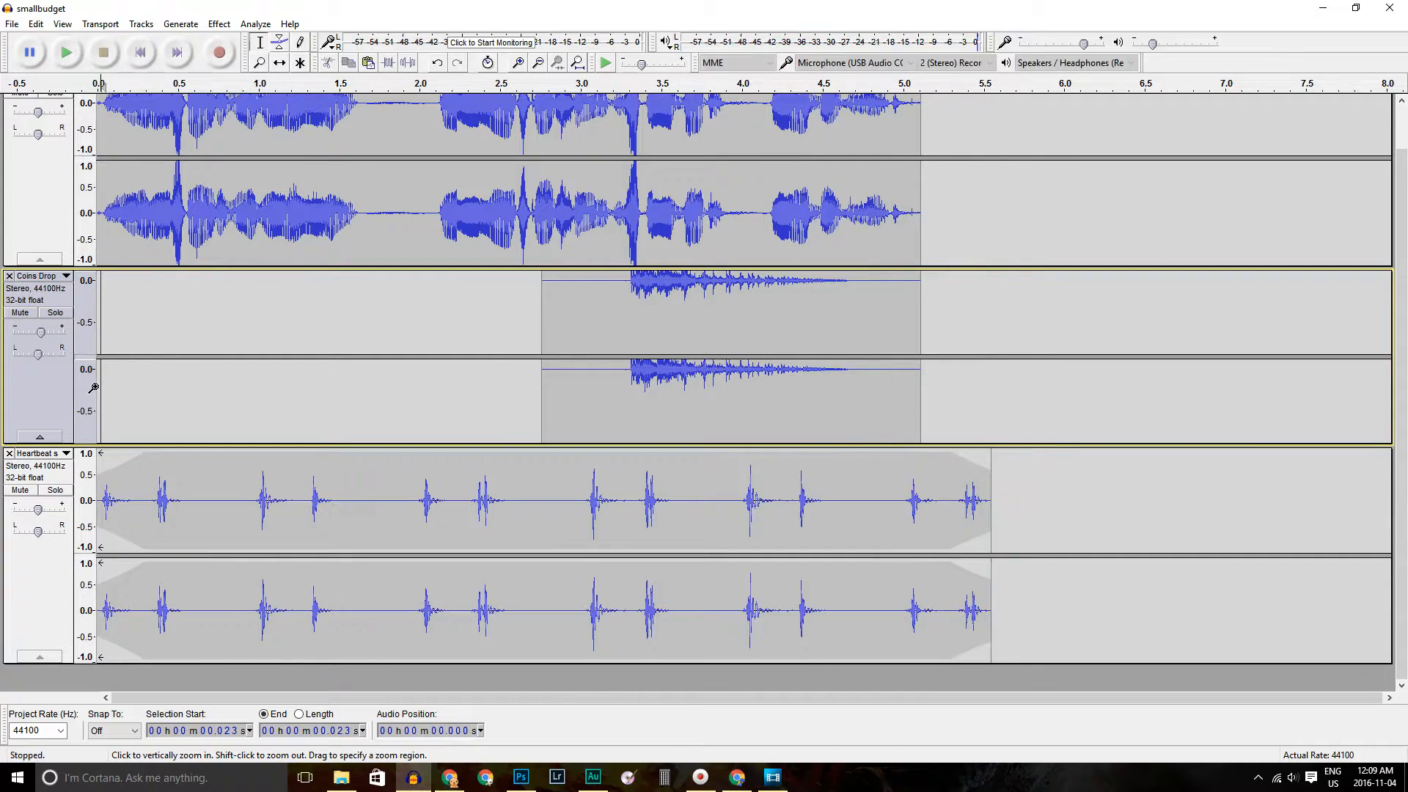
Save the project as smallbudget.aup in the Small Budget Big Heart folder, accepting the project-file warning
left_click(107, 373)
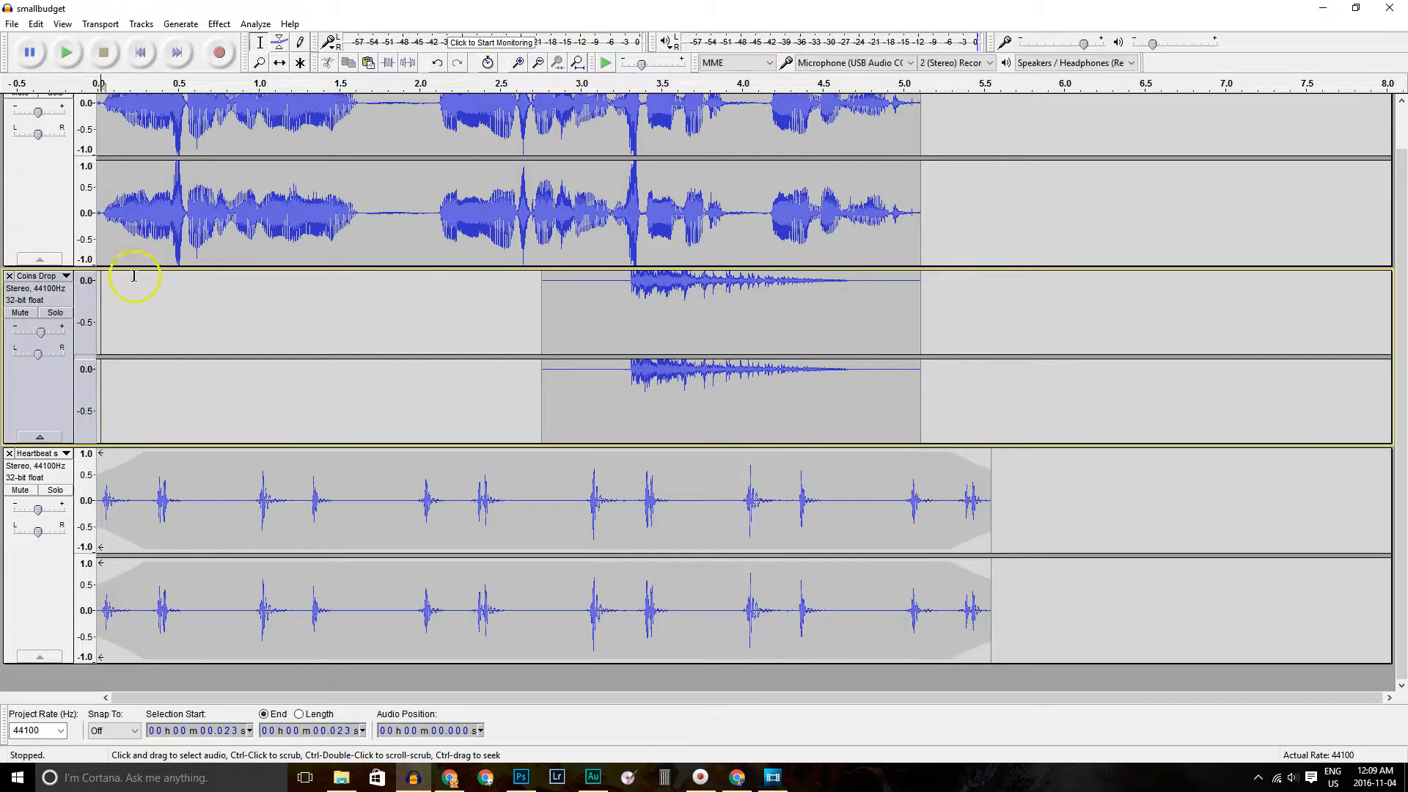
left_click(12, 25)
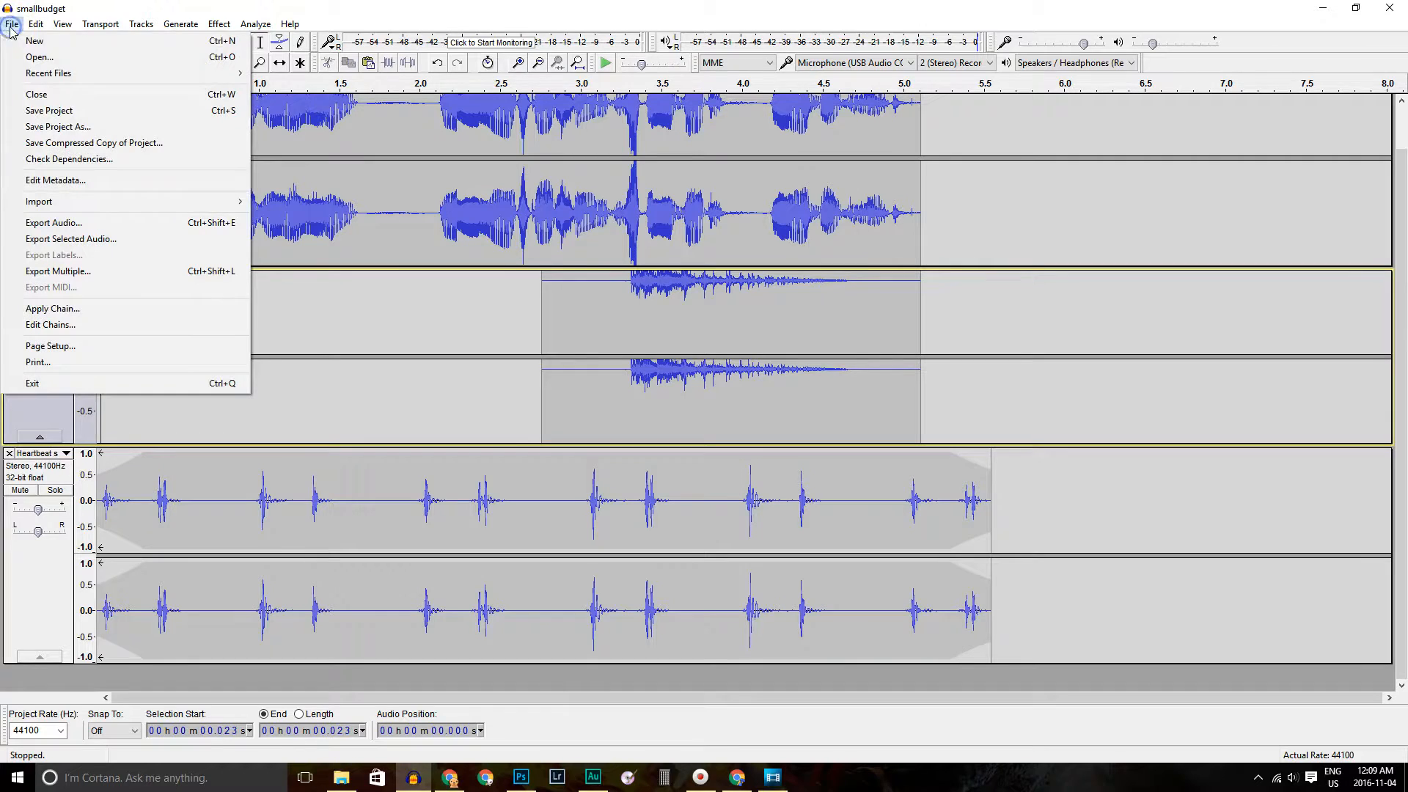
left_click(62, 129)
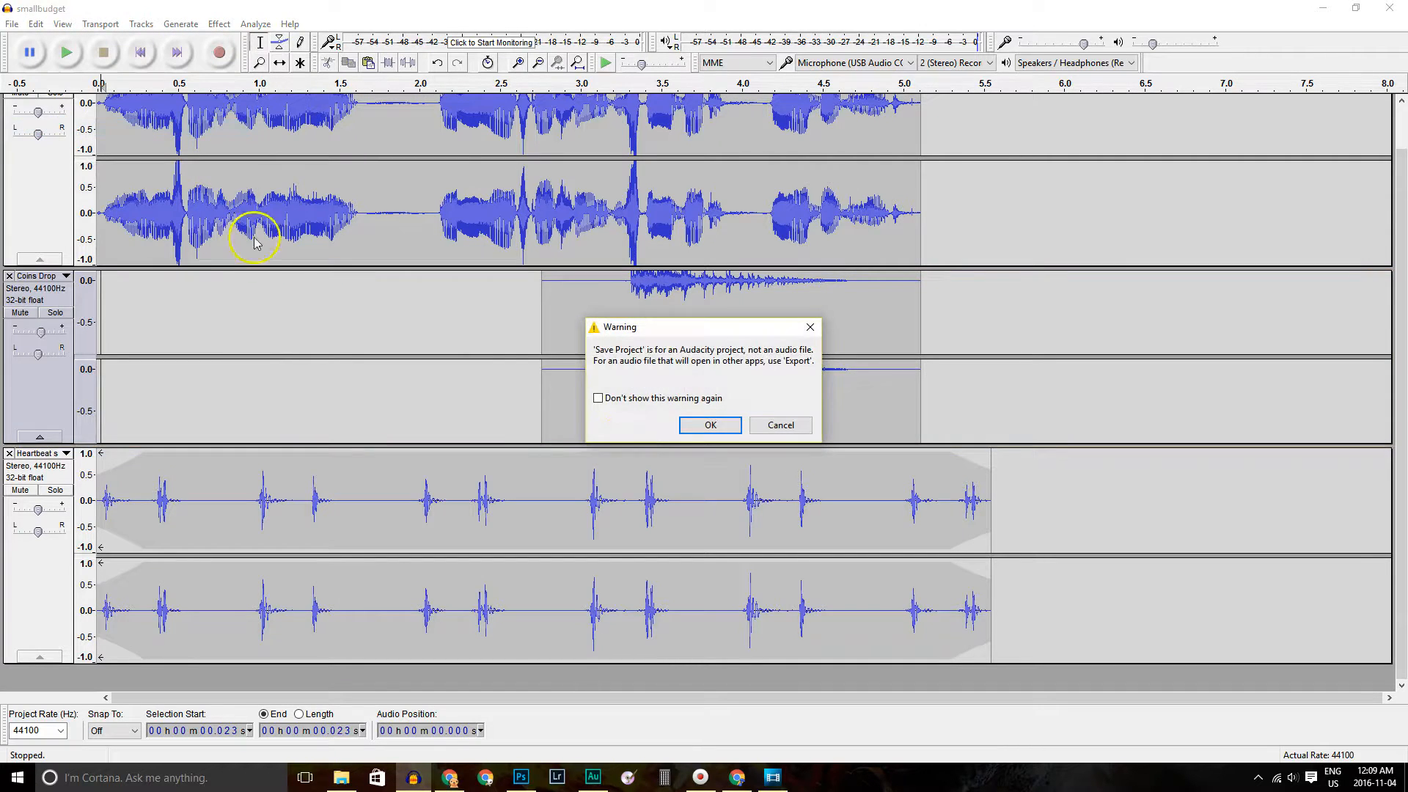
left_click(706, 425)
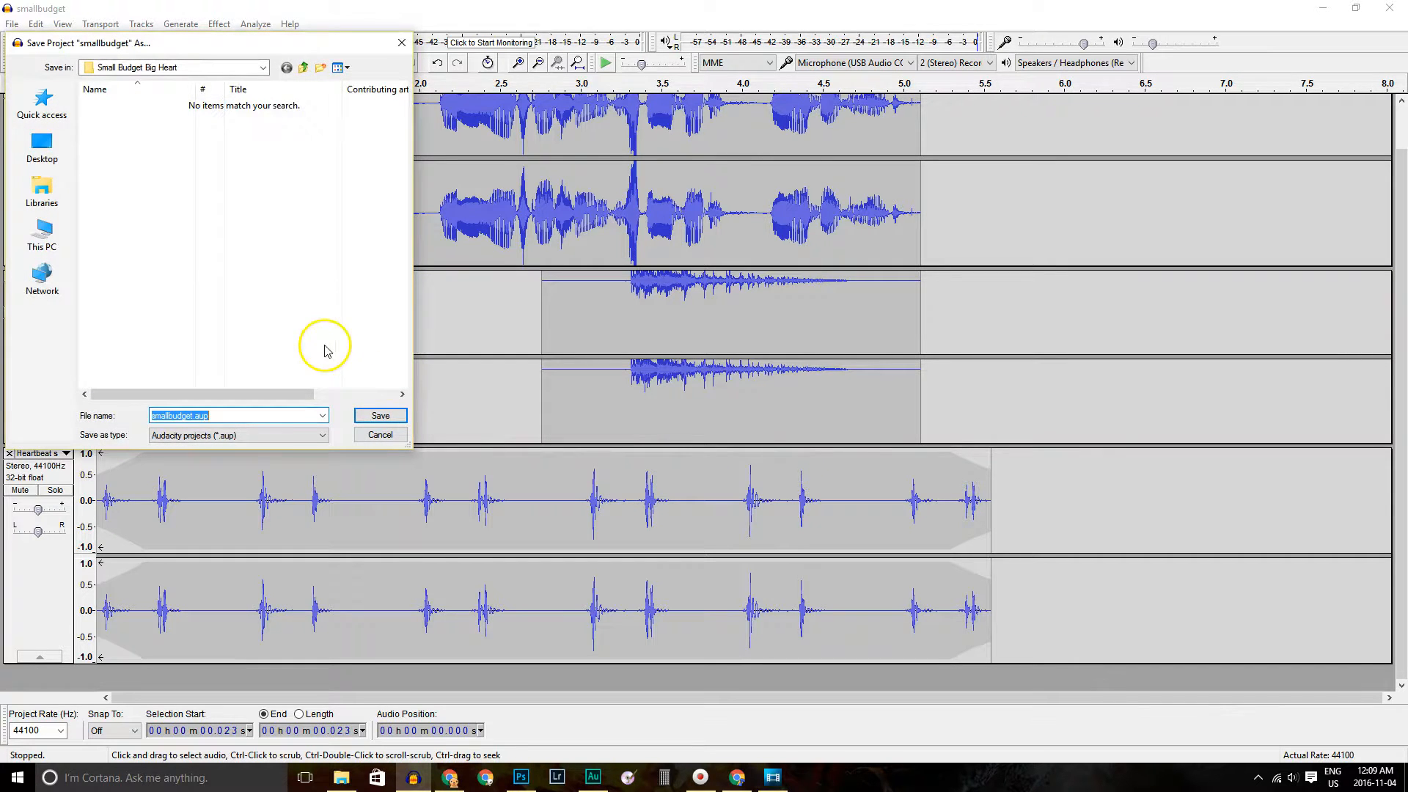
left_click(366, 417)
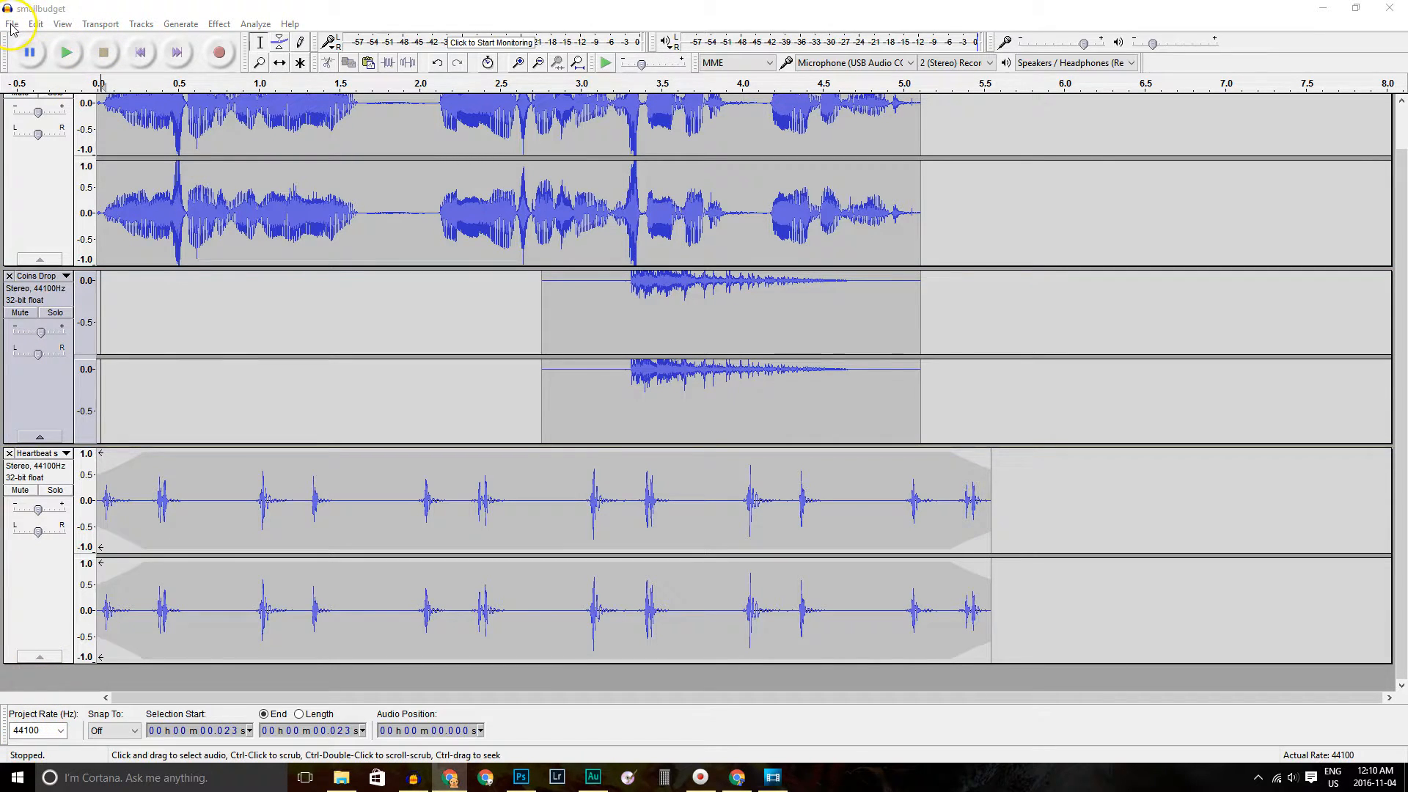
Start an audio export of the mix with MP3 Files as the file format
left_click(12, 25)
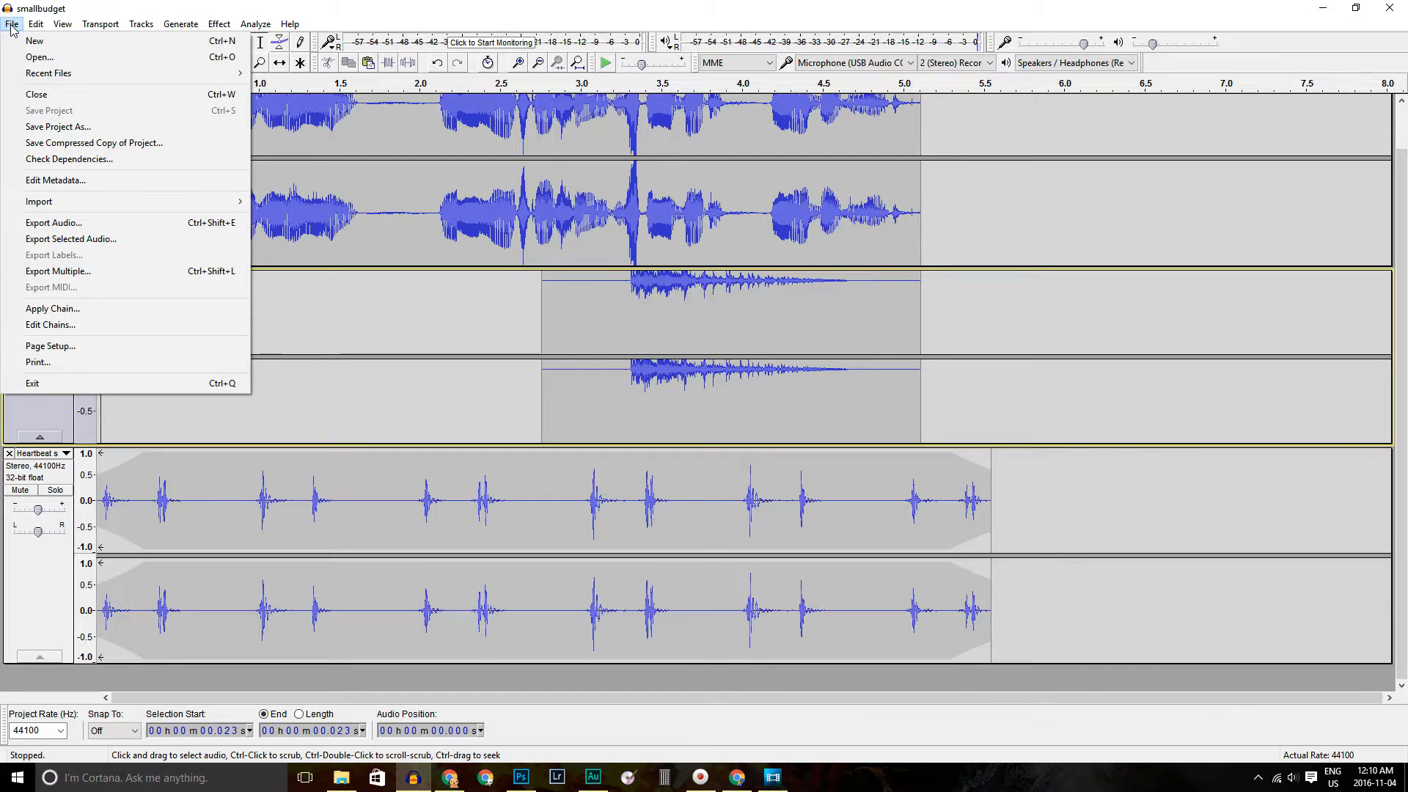
left_click(58, 222)
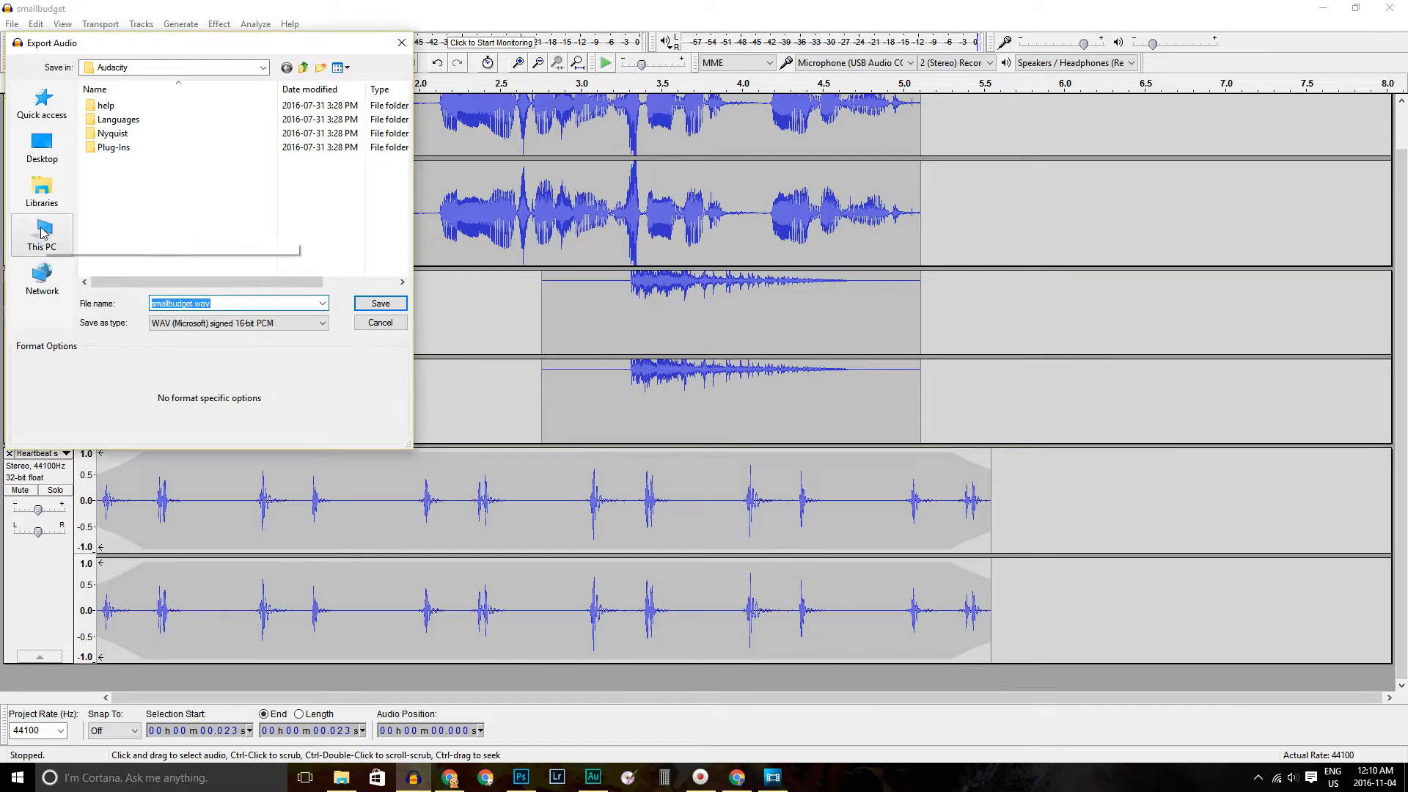
left_click(289, 324)
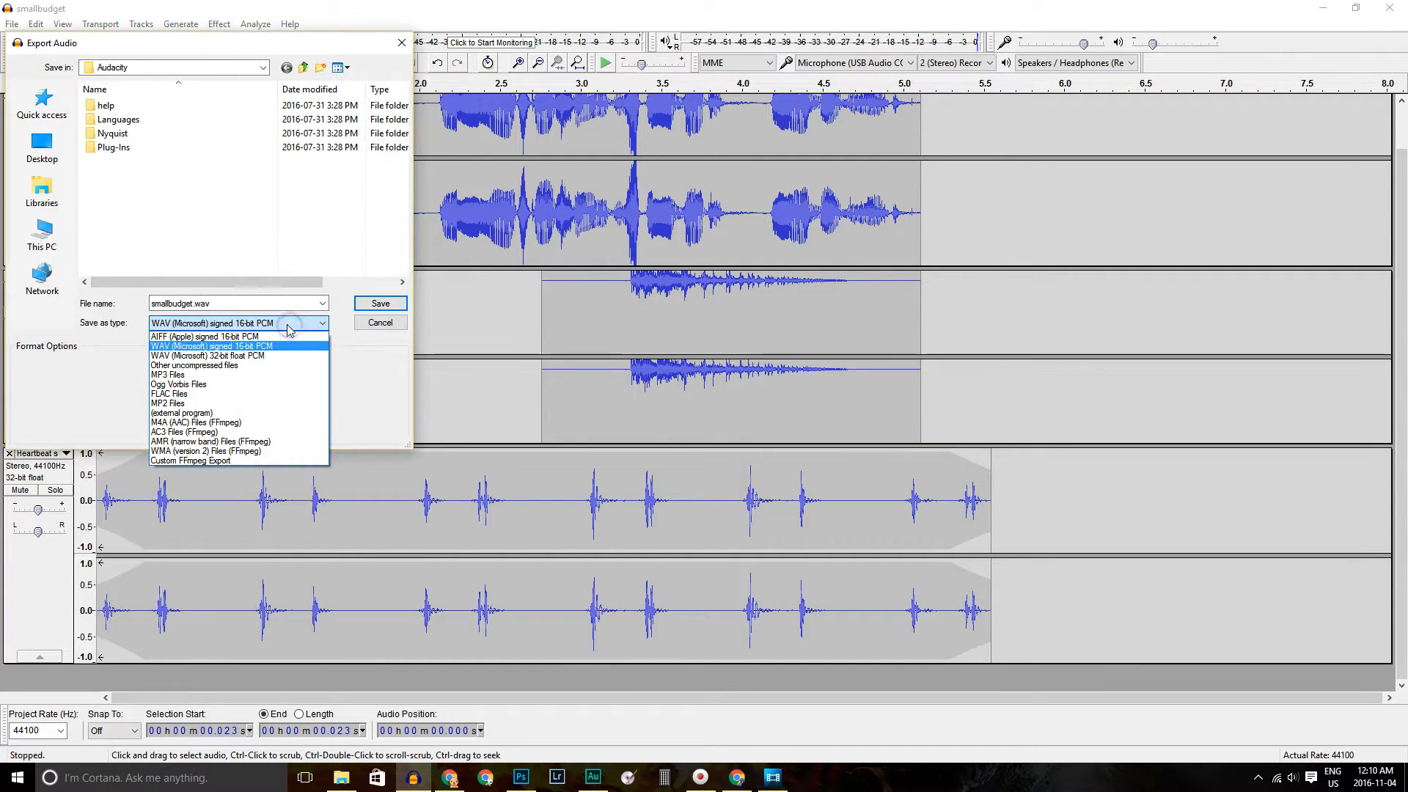
left_click(273, 376)
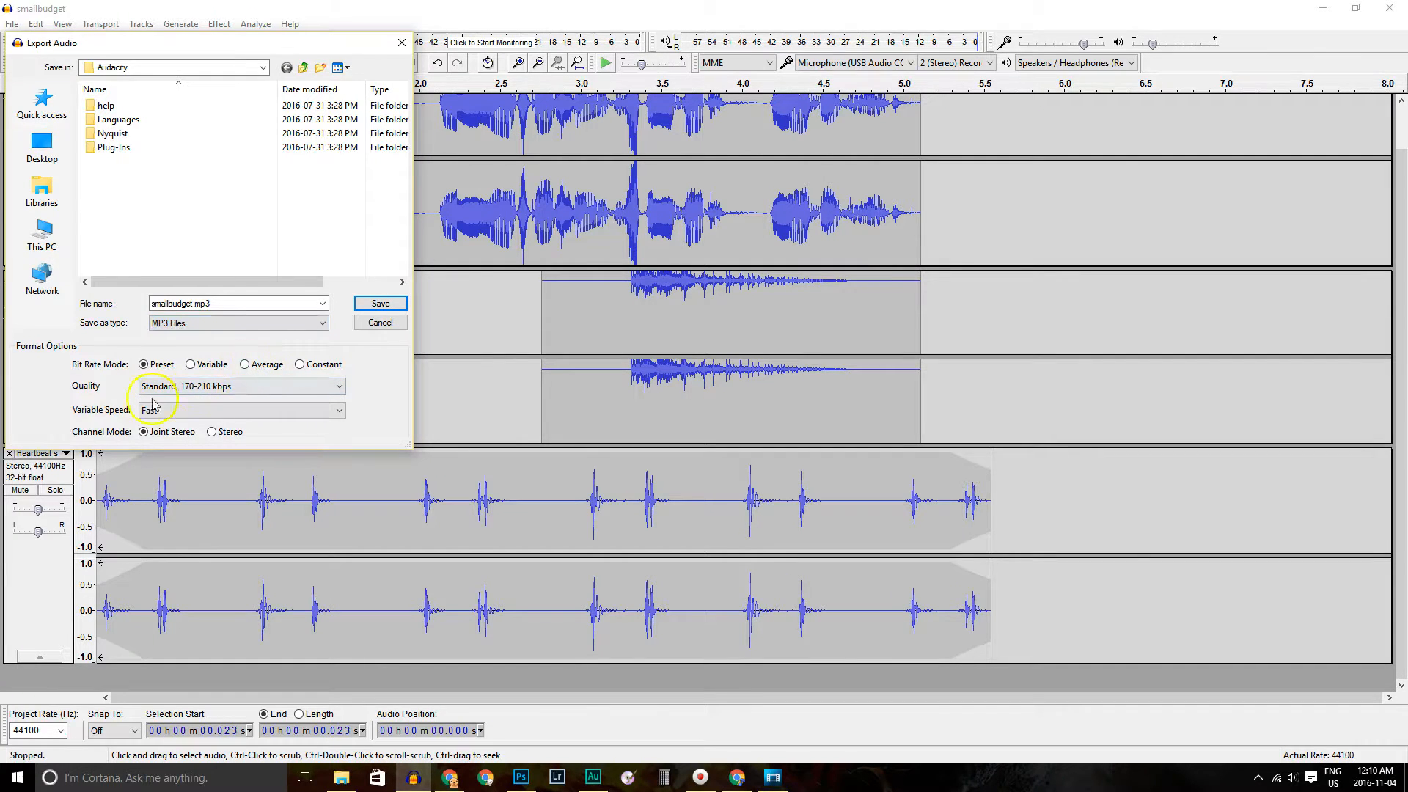
Set the export location to C:\Users\Public\Public Documents\Radio Hanna\Small Budget Big Heart
left_click(42, 234)
scroll(137, 250, "down", 2)
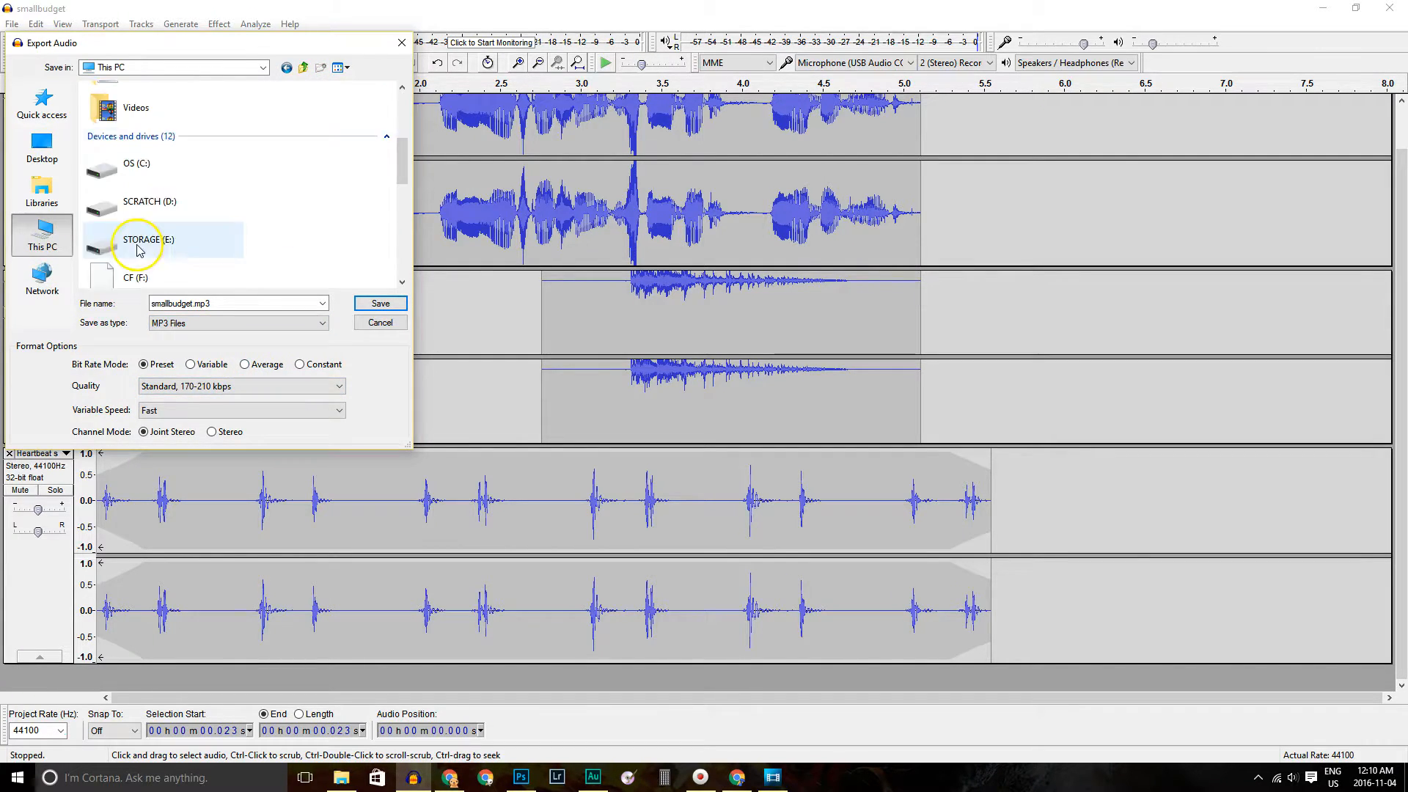
double_click(184, 171)
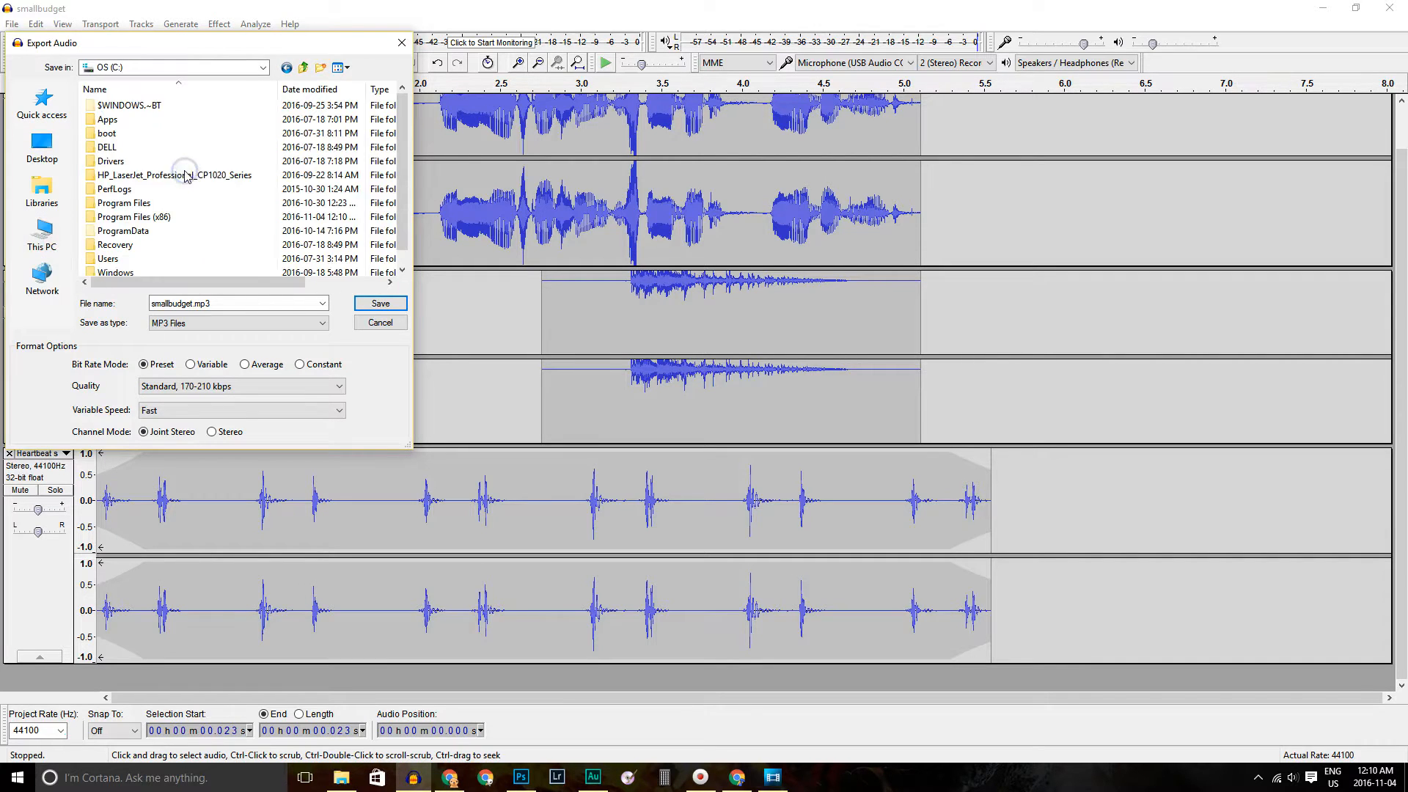
double_click(117, 258)
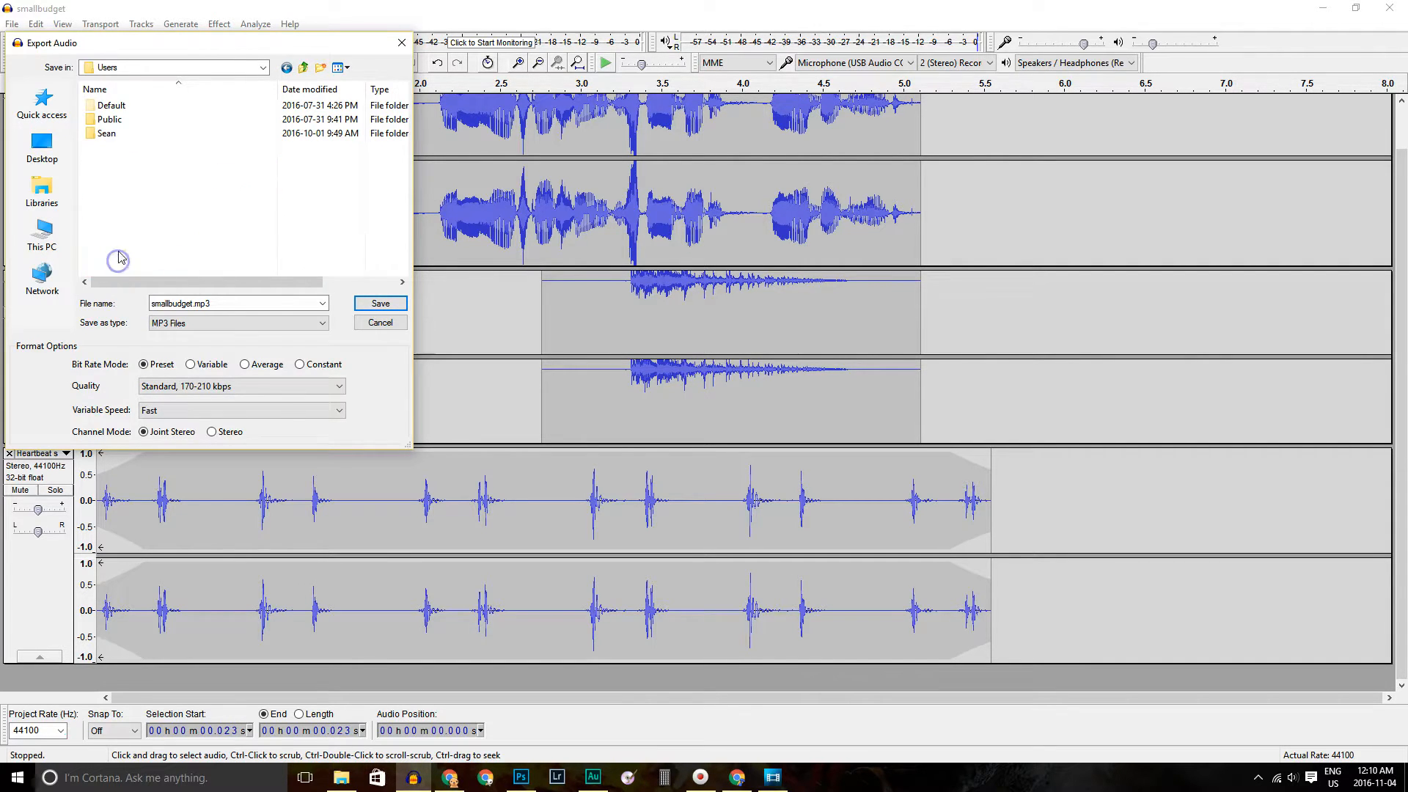
double_click(111, 119)
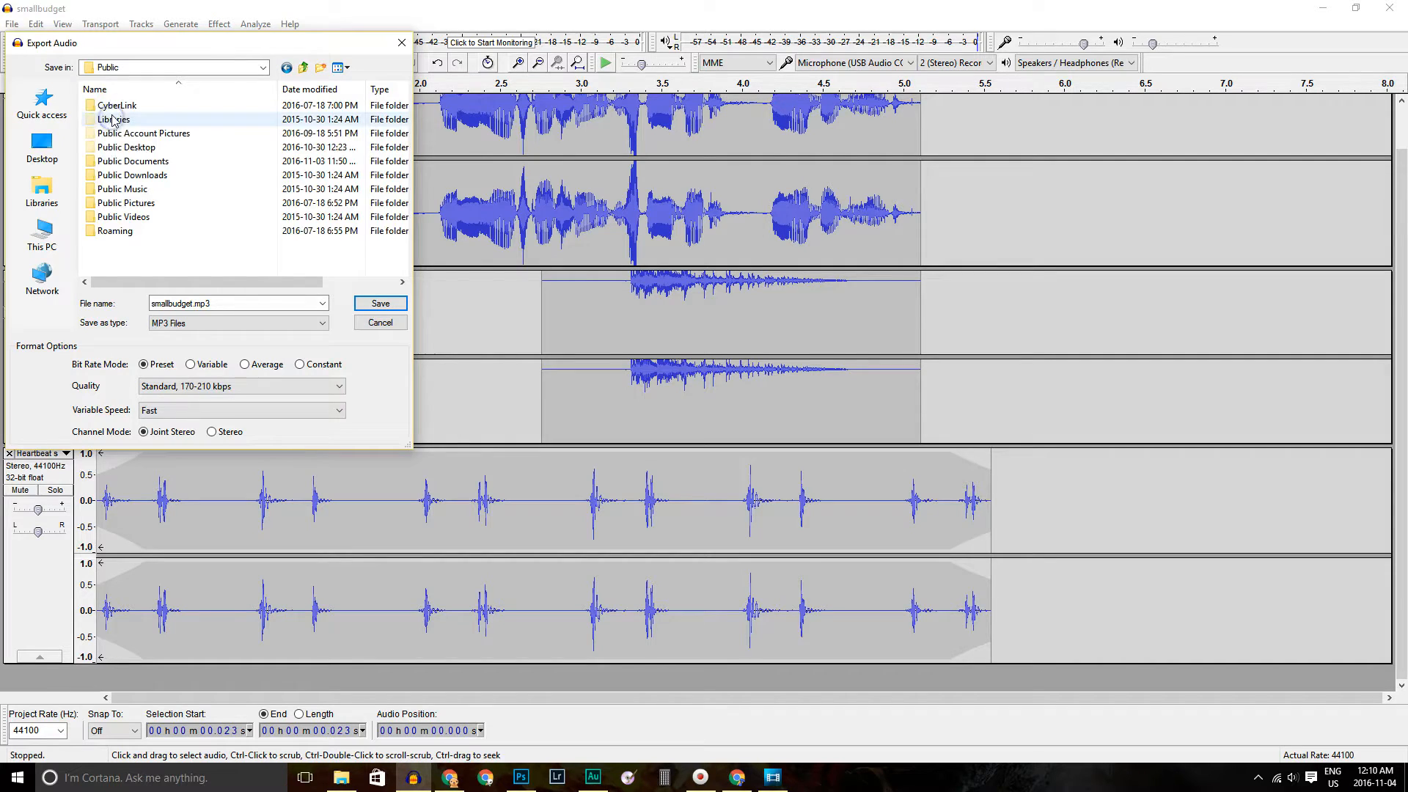
double_click(126, 161)
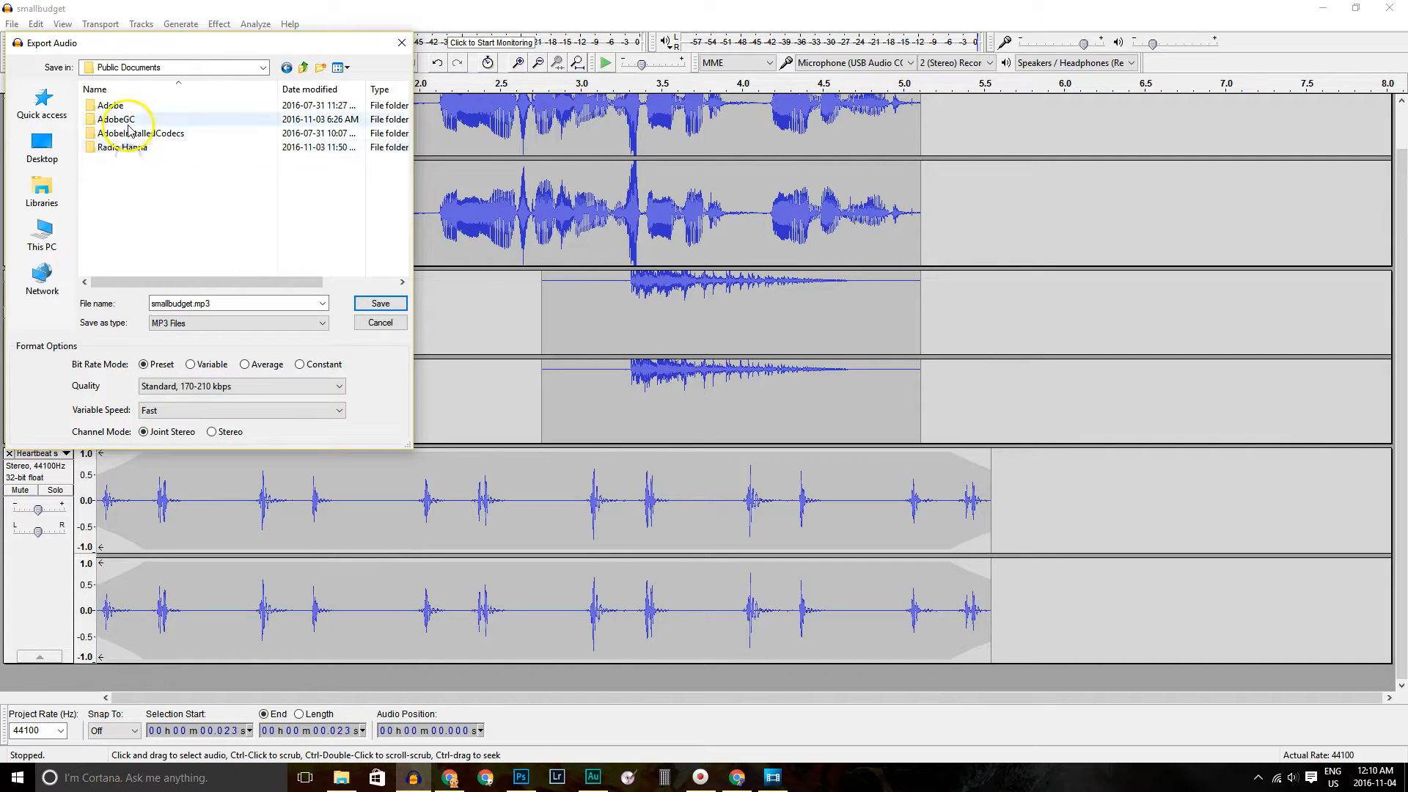
double_click(125, 146)
double_click(129, 106)
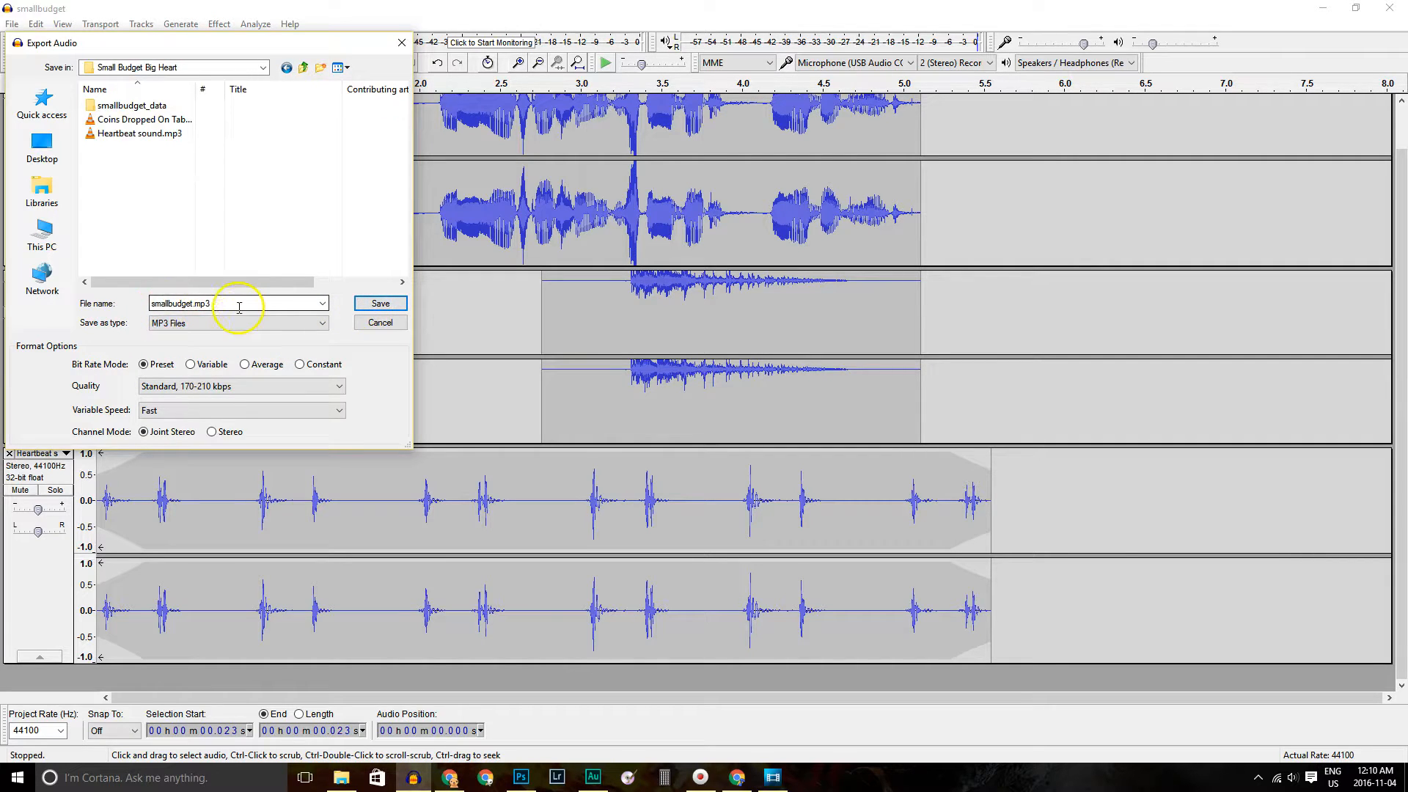
Name the export smallbudget-final-mixdown.mp3, save it and accept mixing the tracks down
double_click(194, 303)
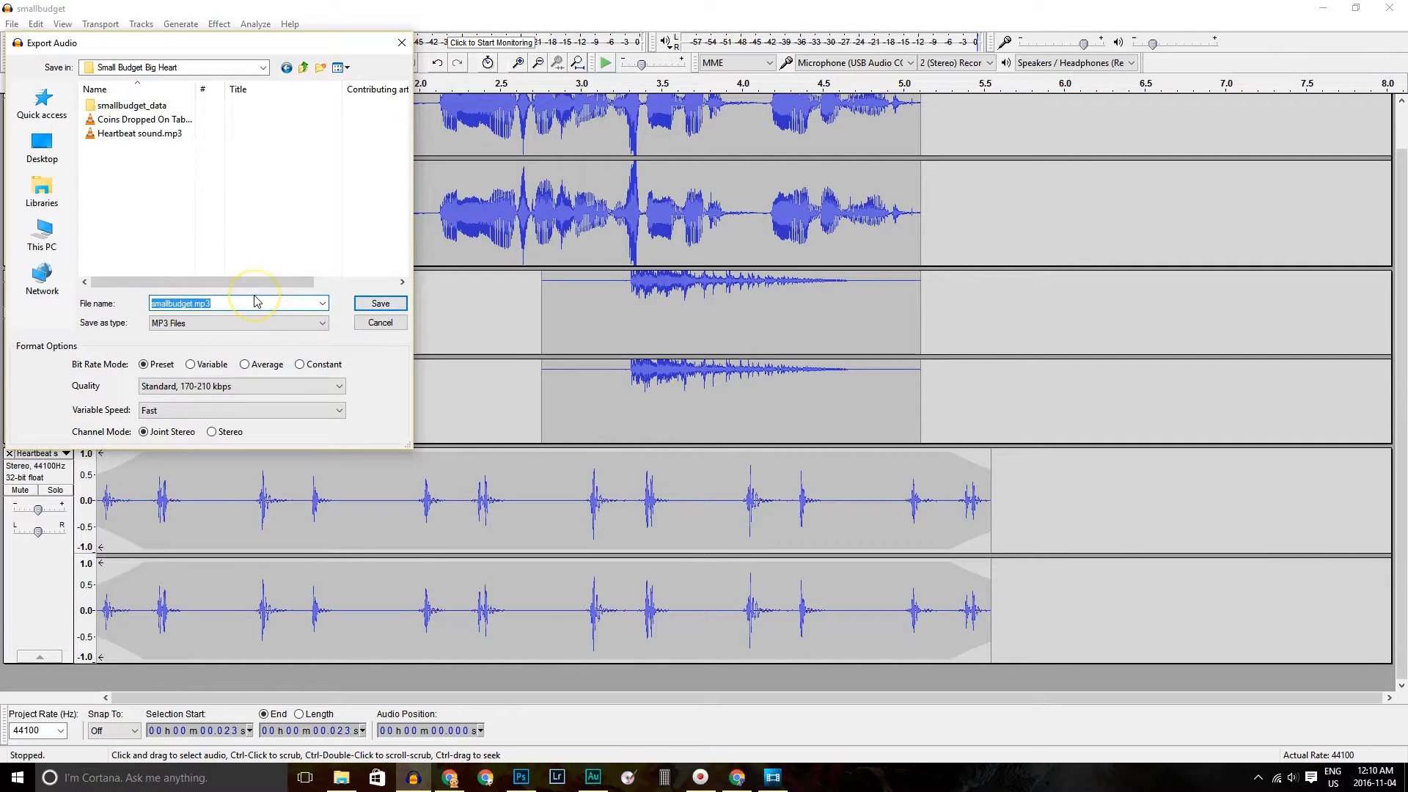
left_click(255, 301)
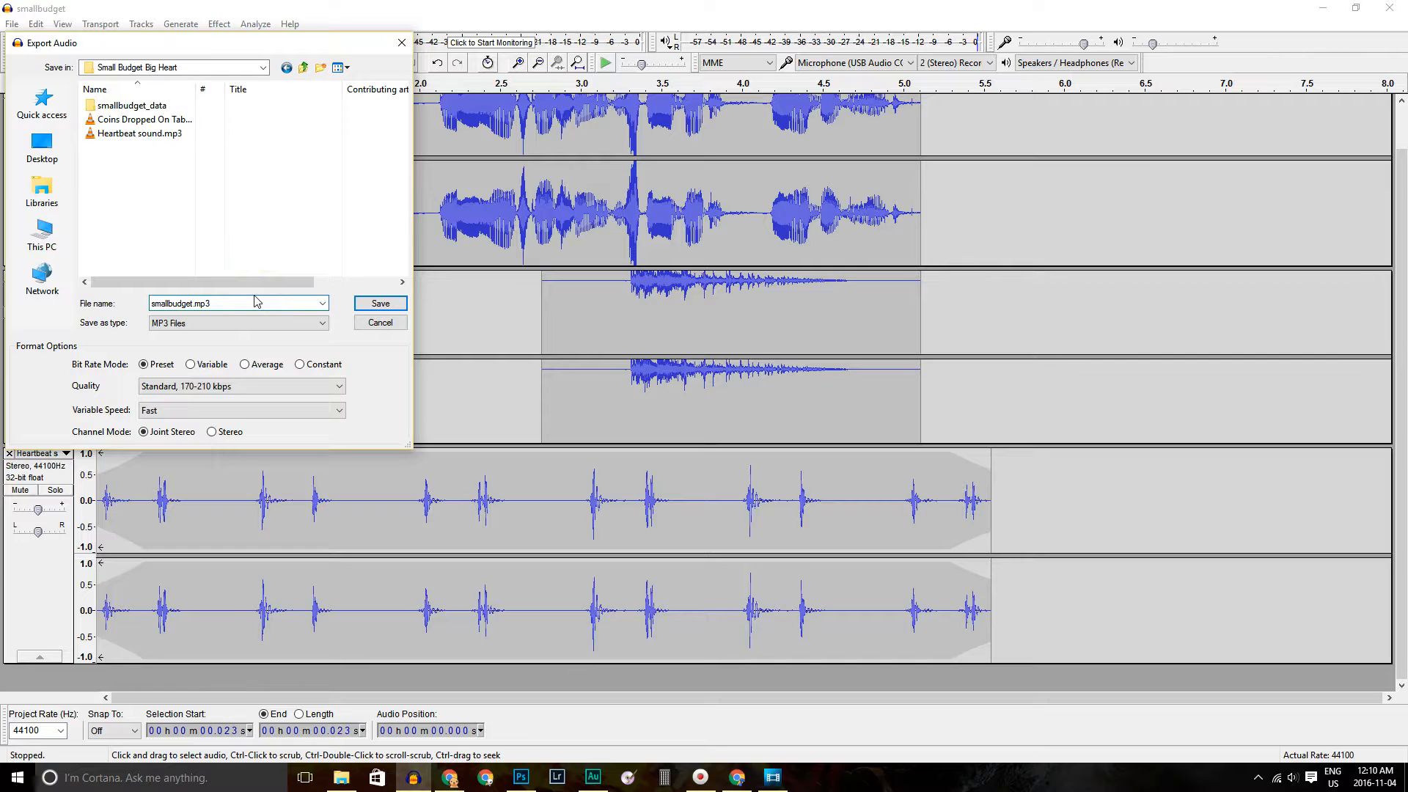
type("-final-mixdown")
left_click(380, 304)
left_click(730, 413)
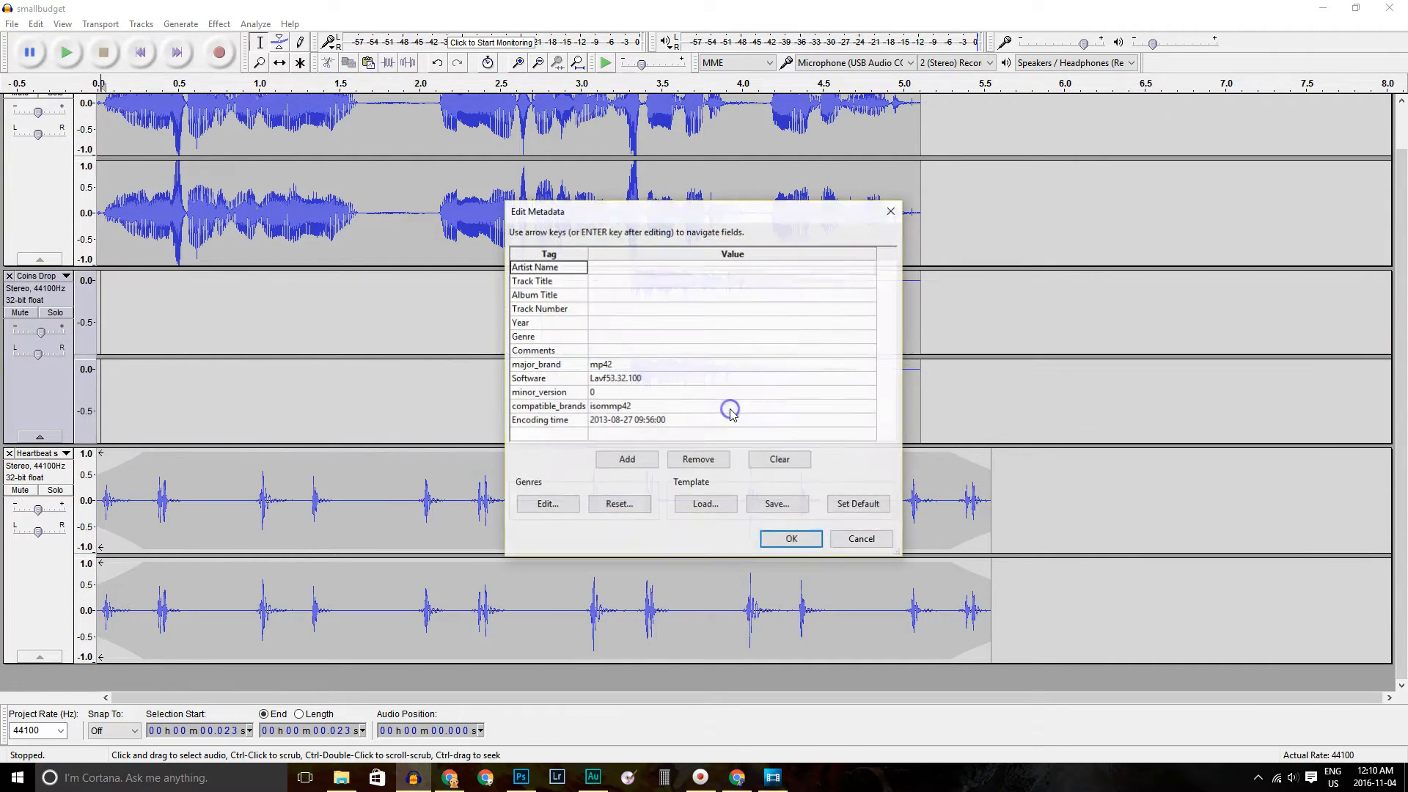
Enter the artist's full name and the track title "Bumper - Small Budget Big Heart" as metadata and complete the export
left_click(645, 266)
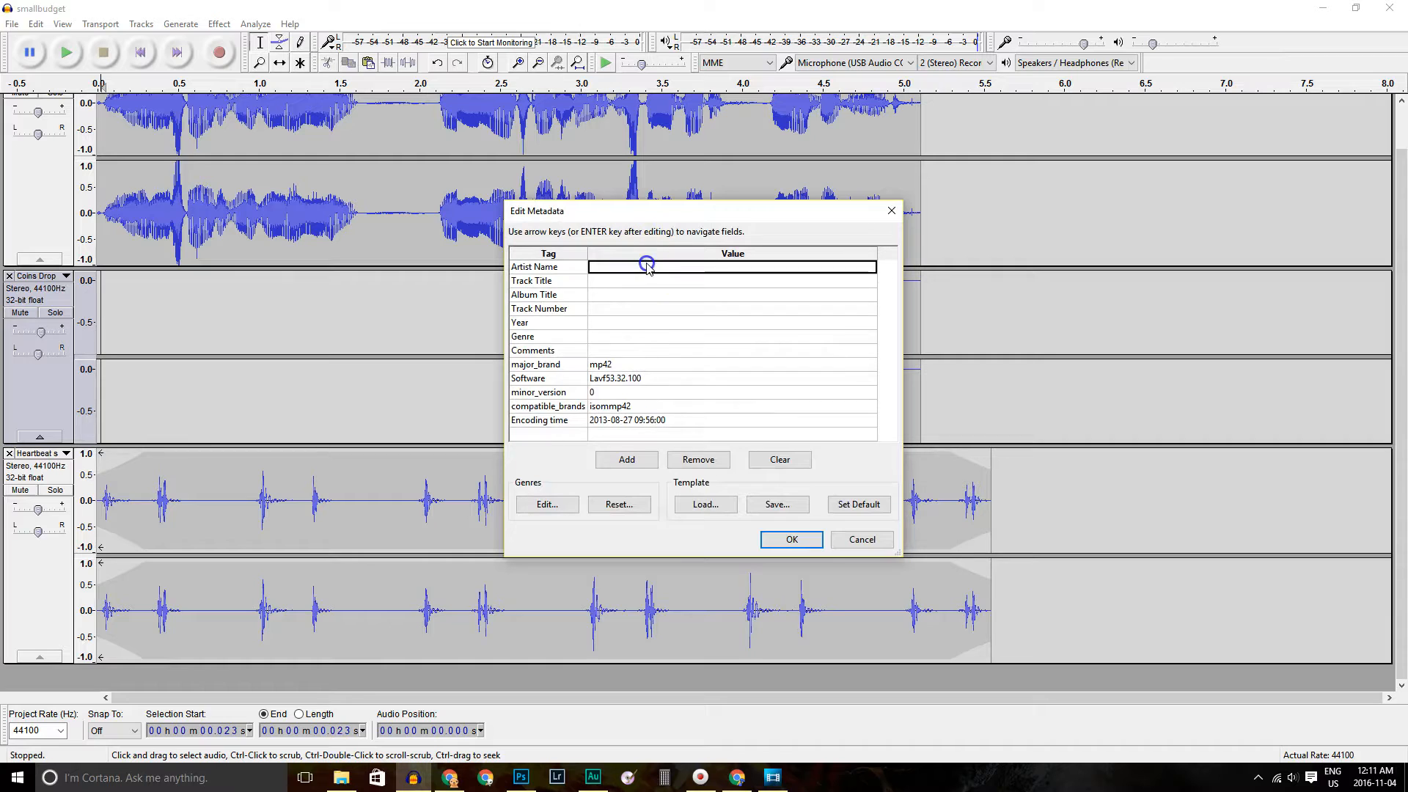
type("Sean Mc")
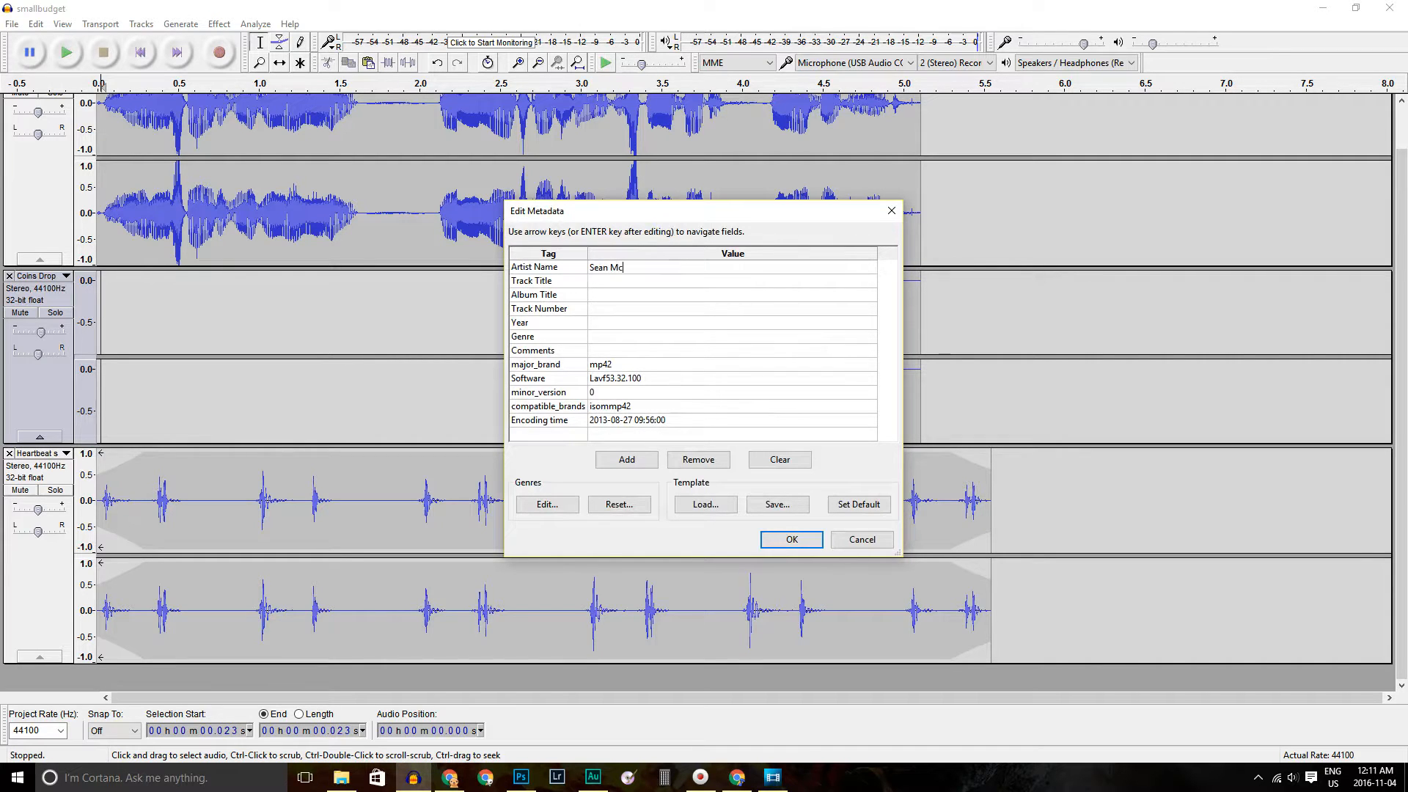
type("Cormick")
key("Return")
type("Bumper - Small Budget Big Heart")
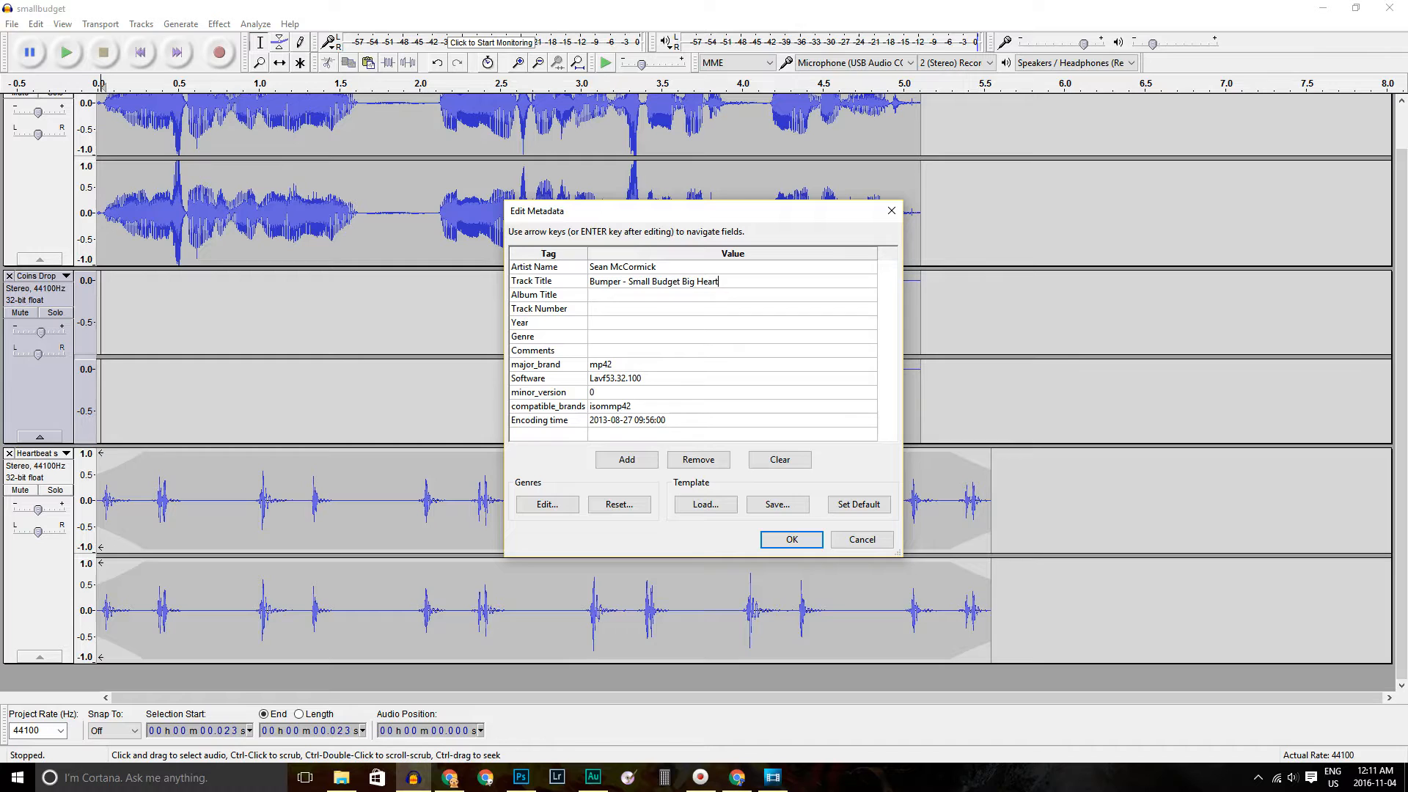
left_click(792, 539)
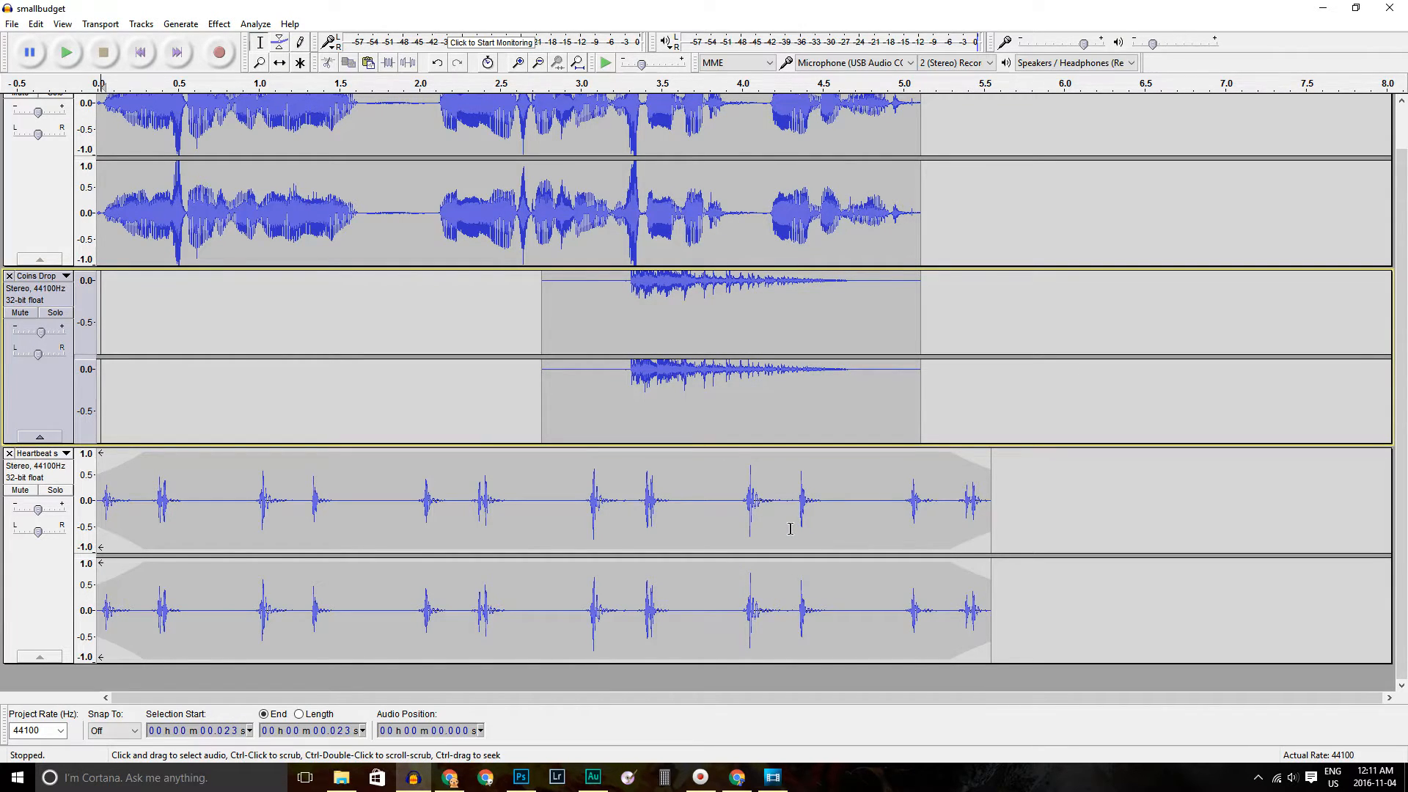
Switch to File Explorer, open the exported smallbudget-final-mixdown MP3 in Adobe Audition and maximize the Audition window
left_click(344, 782)
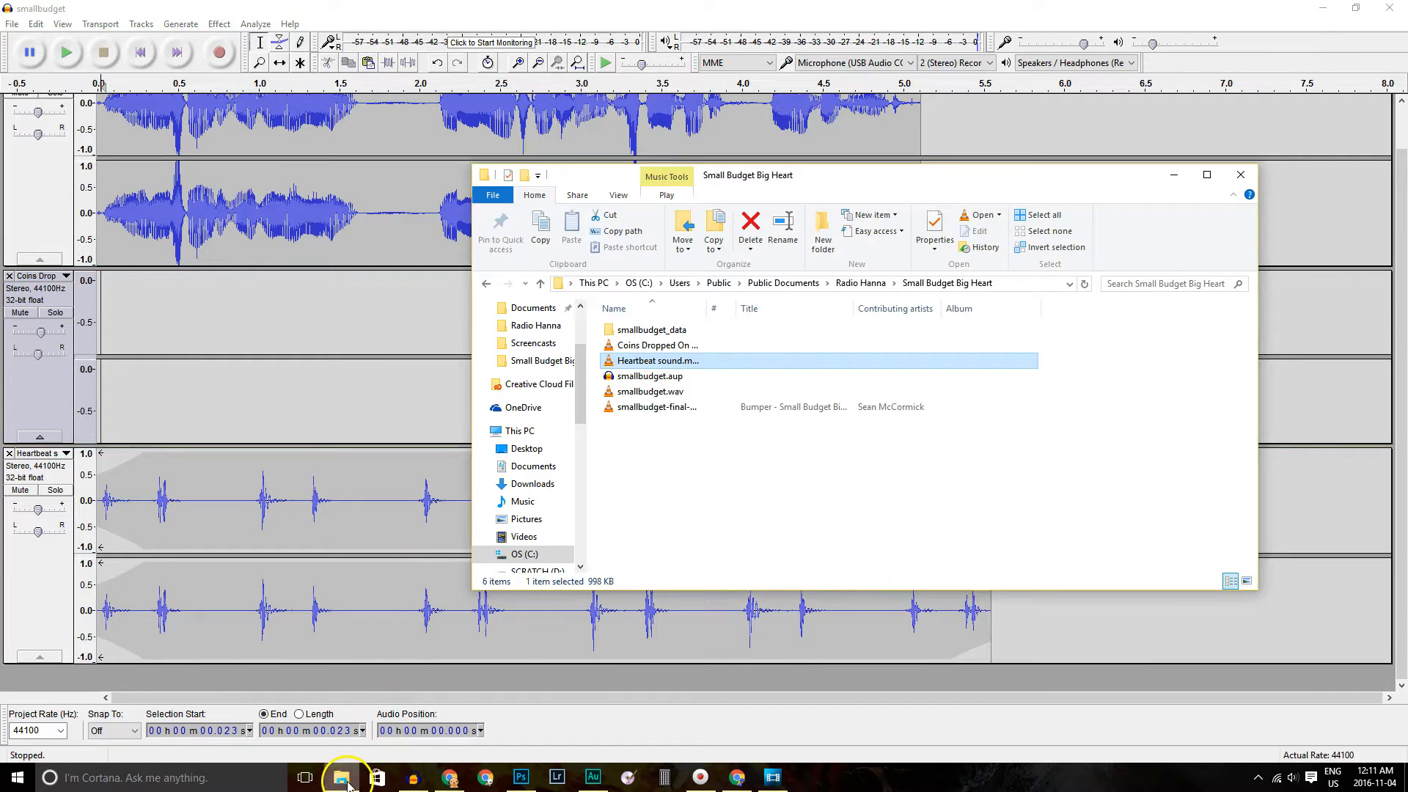
right_click(668, 409)
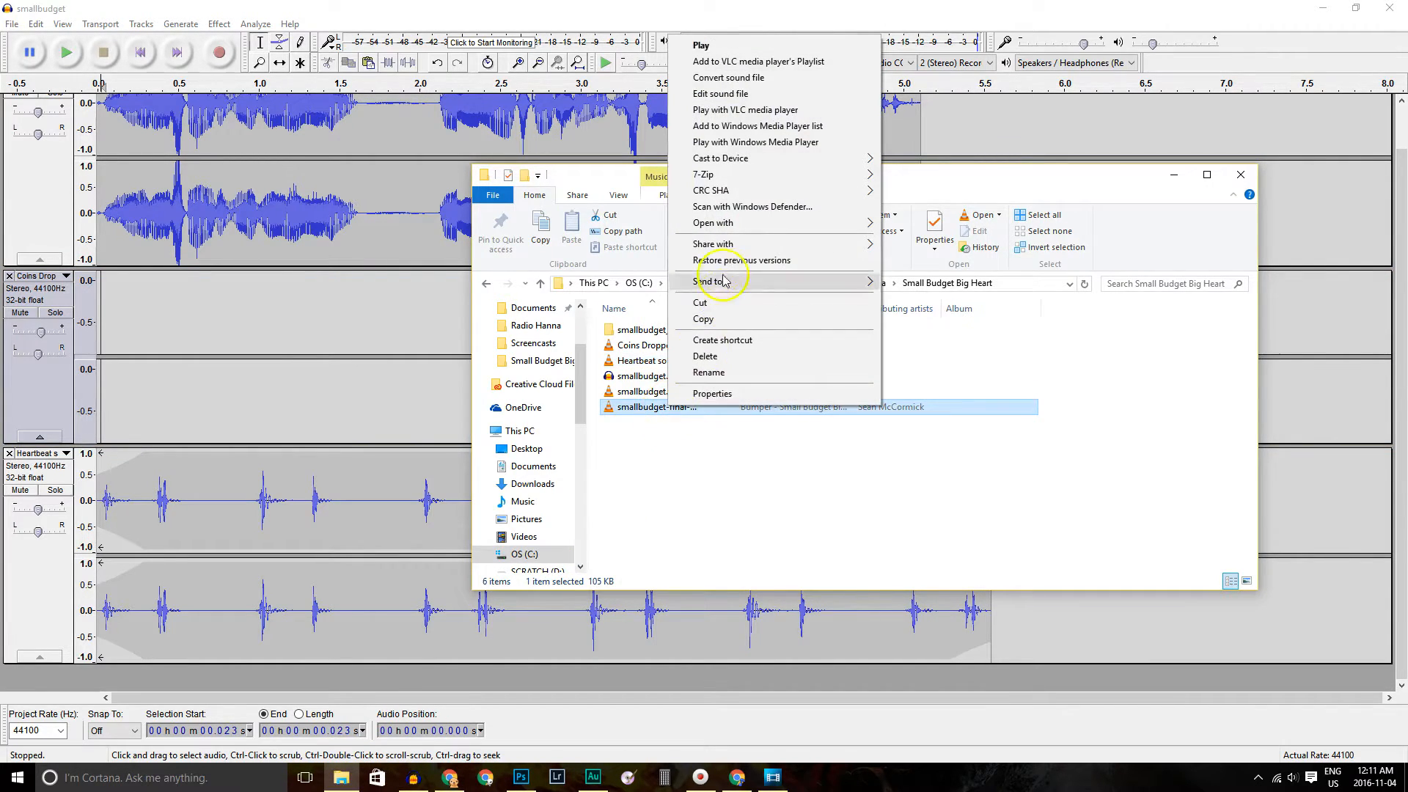
left_click(725, 224)
left_click(929, 226)
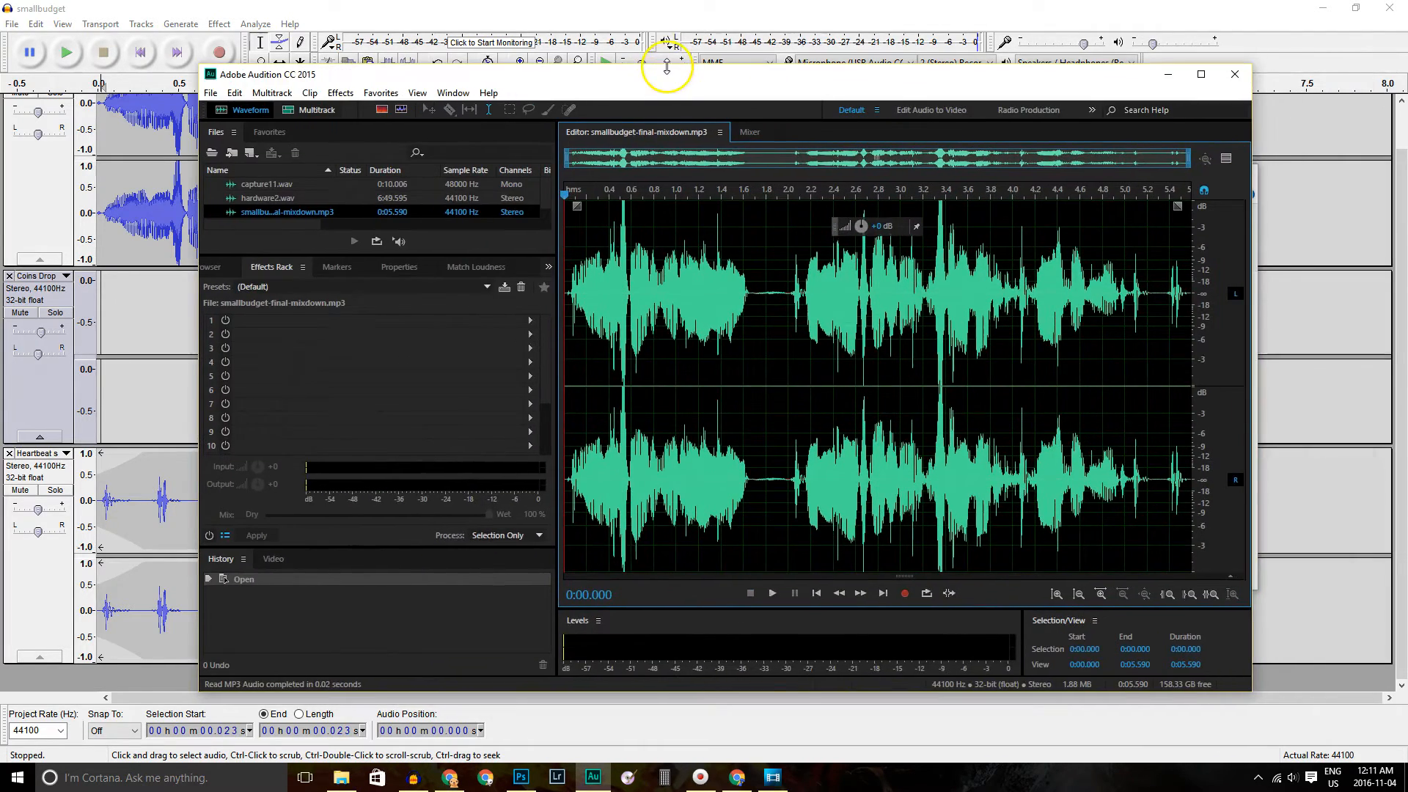
double_click(667, 68)
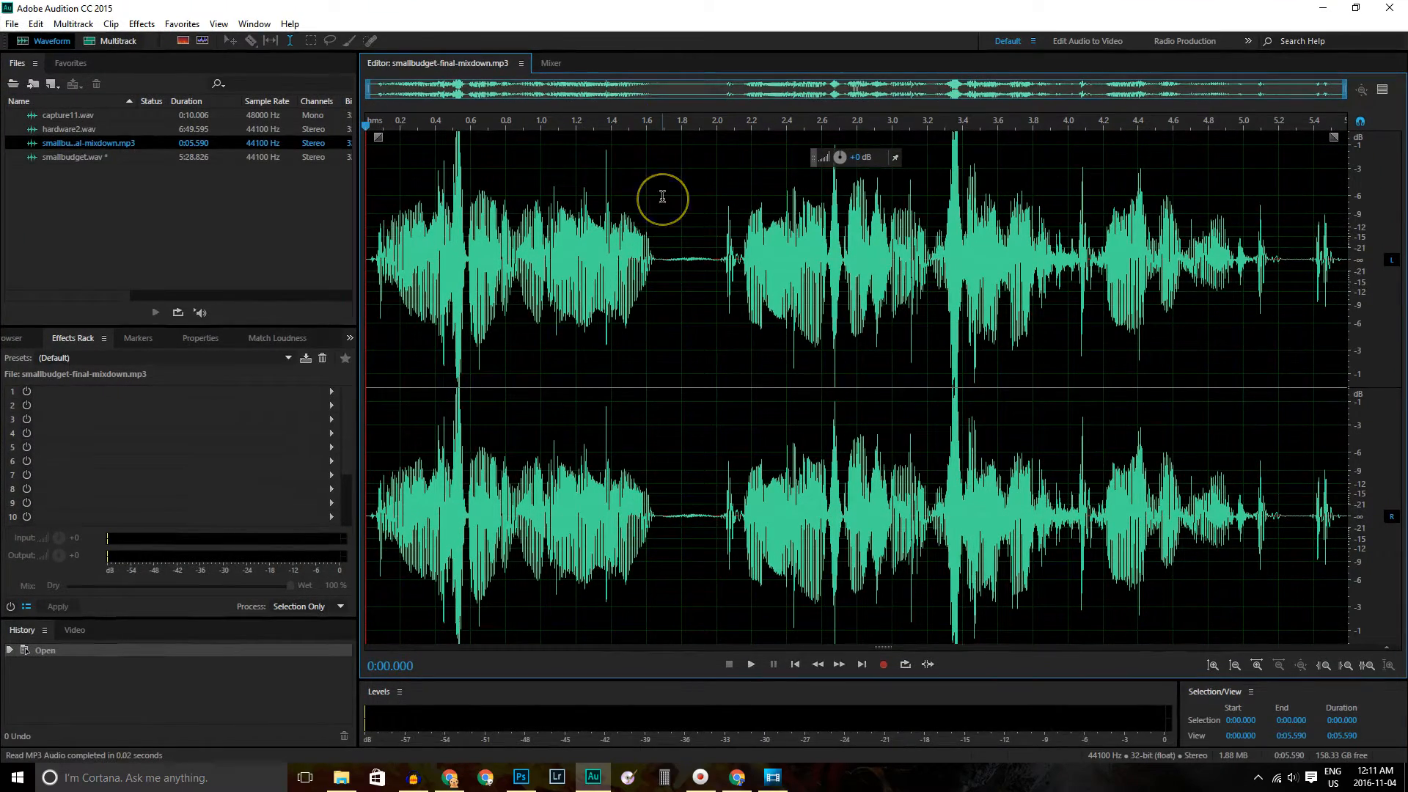
Play the exported mixdown in Audition to check it, and return to Audacity by minimizing the Audition and File Explorer windows
left_click(680, 284)
key("space")
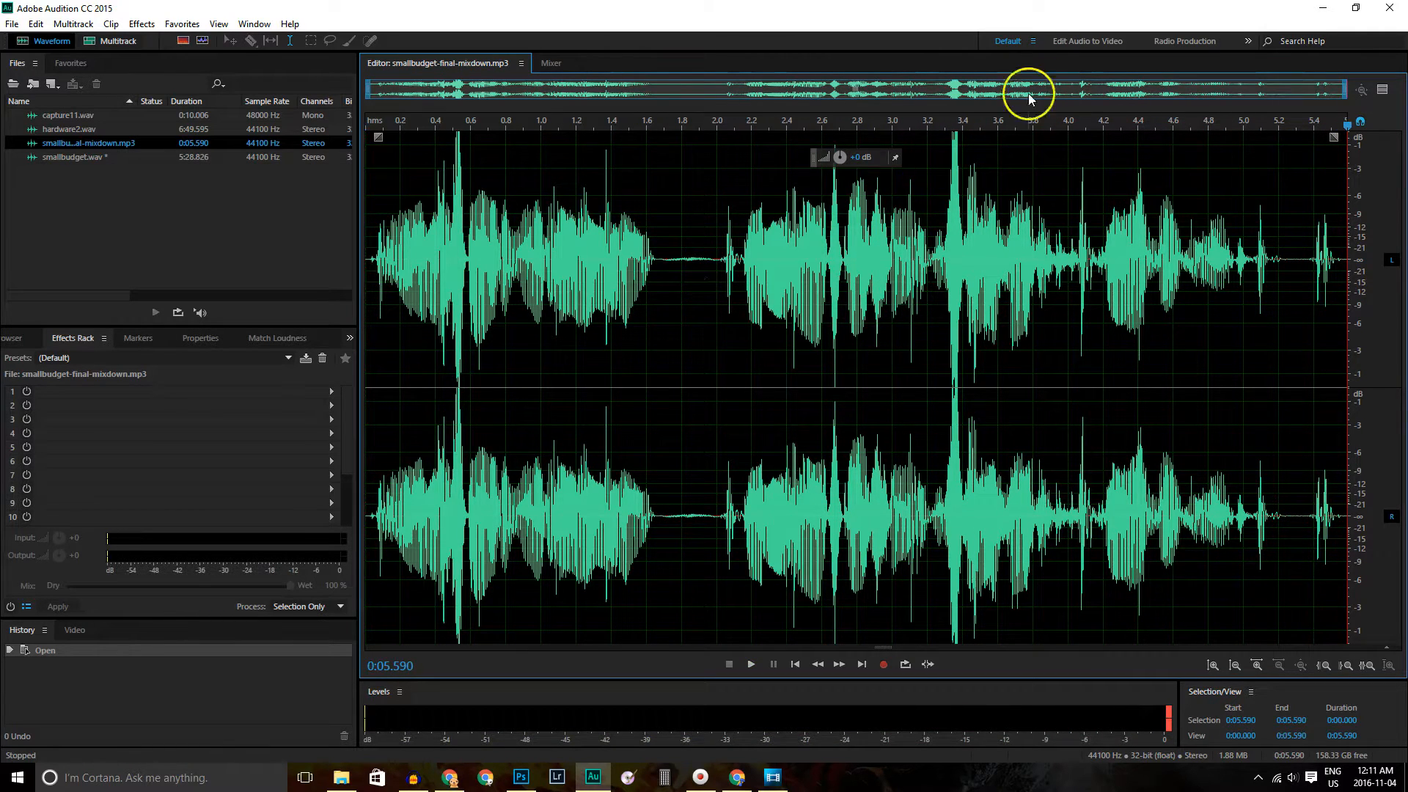
left_click(1323, 13)
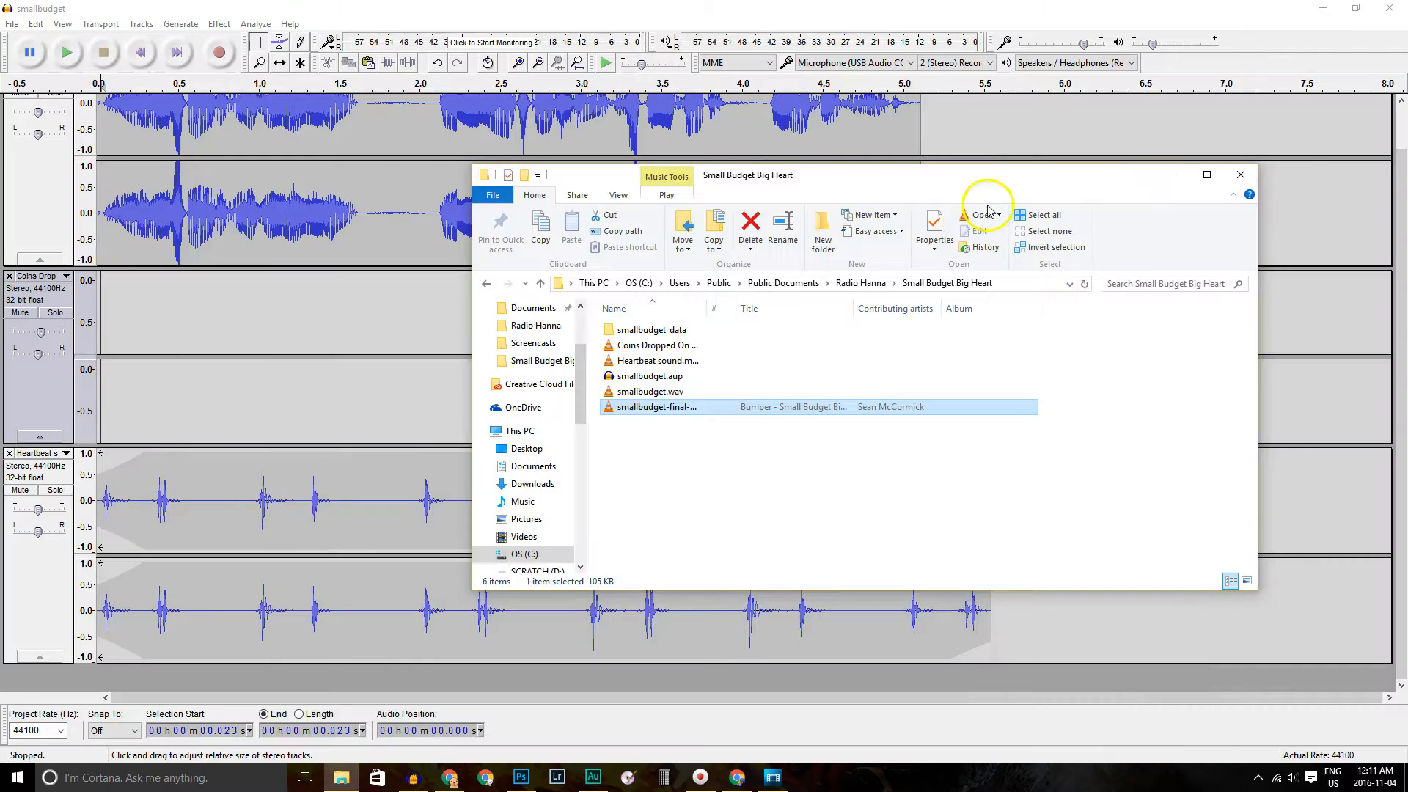
left_click(1171, 176)
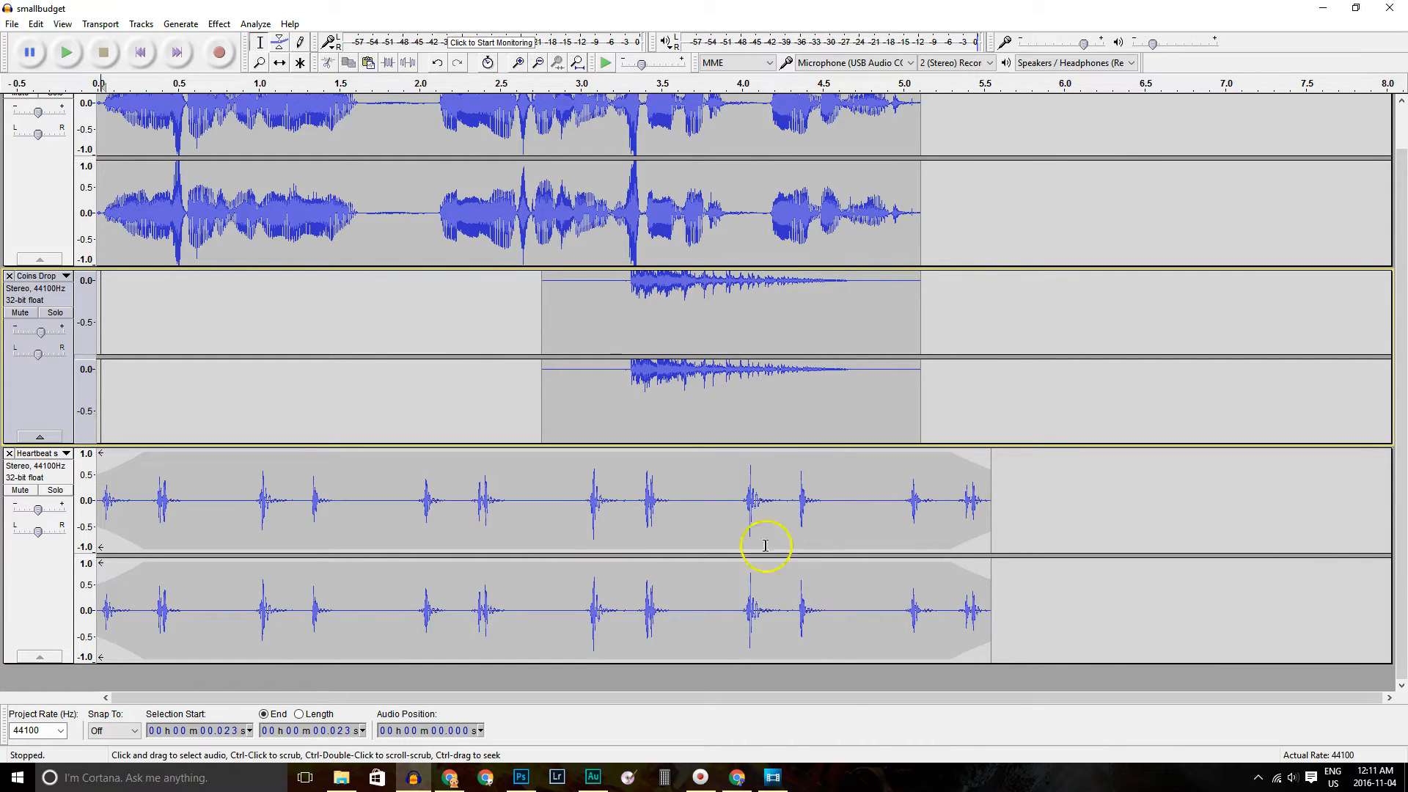
left_click(593, 776)
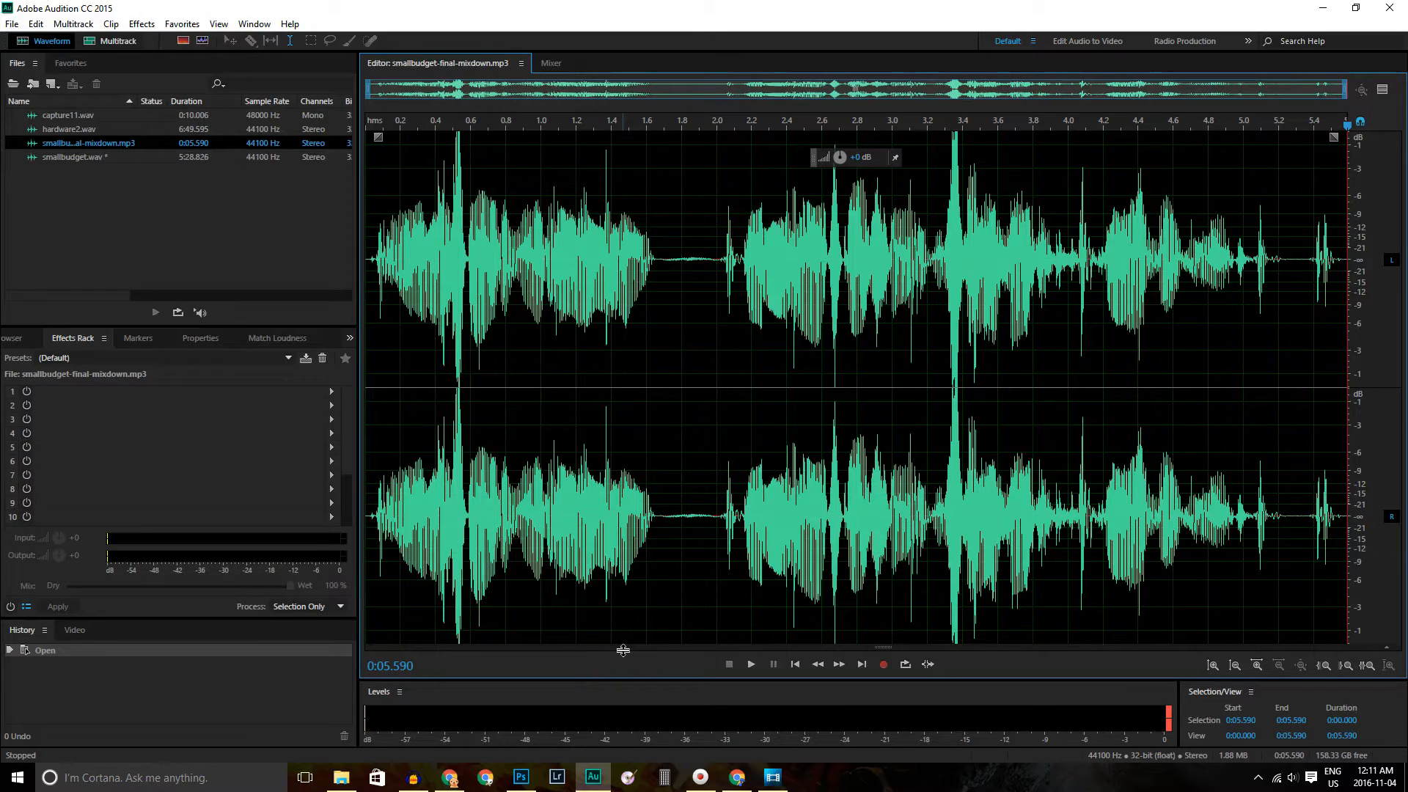
left_click(1323, 7)
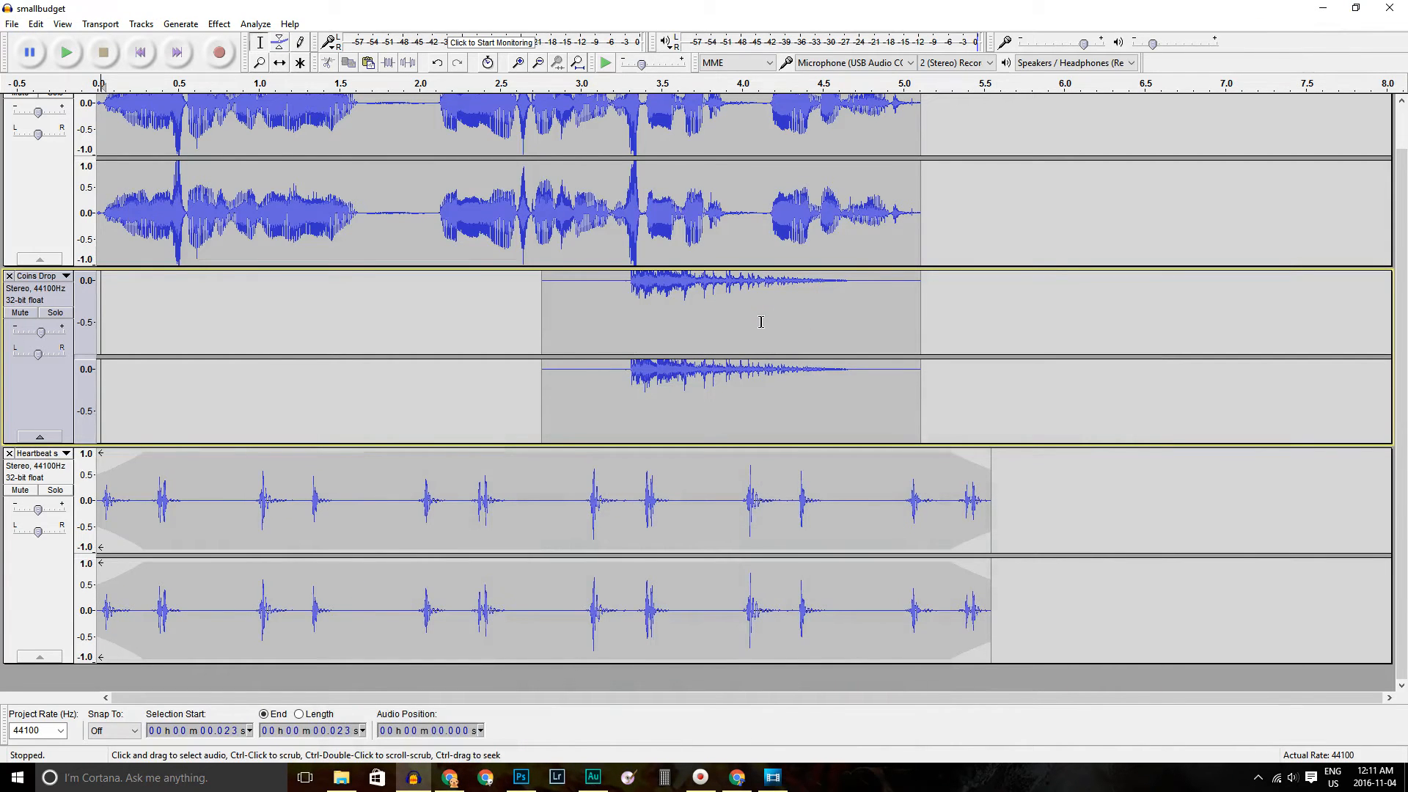